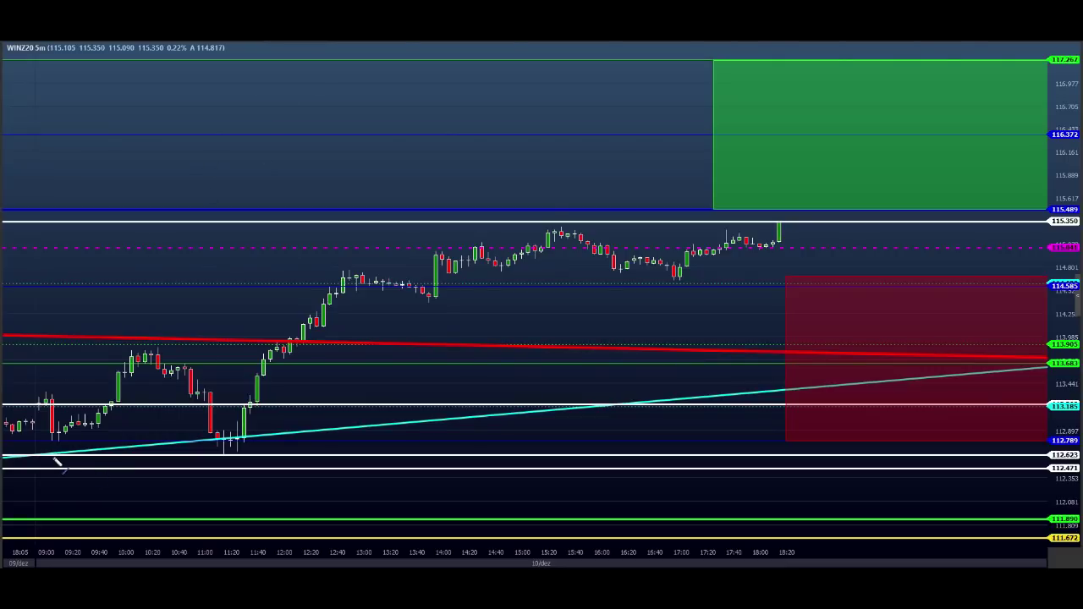
Draw short cyan horizontal lines at the 09:00–10:00 lows and along the 10:00–10:50 highs and consolidation on the WINZ20 chart
left_click(50, 432)
left_click(121, 431)
left_click(121, 358)
left_click_drag(143, 363, 162, 362)
left_click_drag(98, 352, 158, 353)
left_click_drag(136, 367, 212, 367)
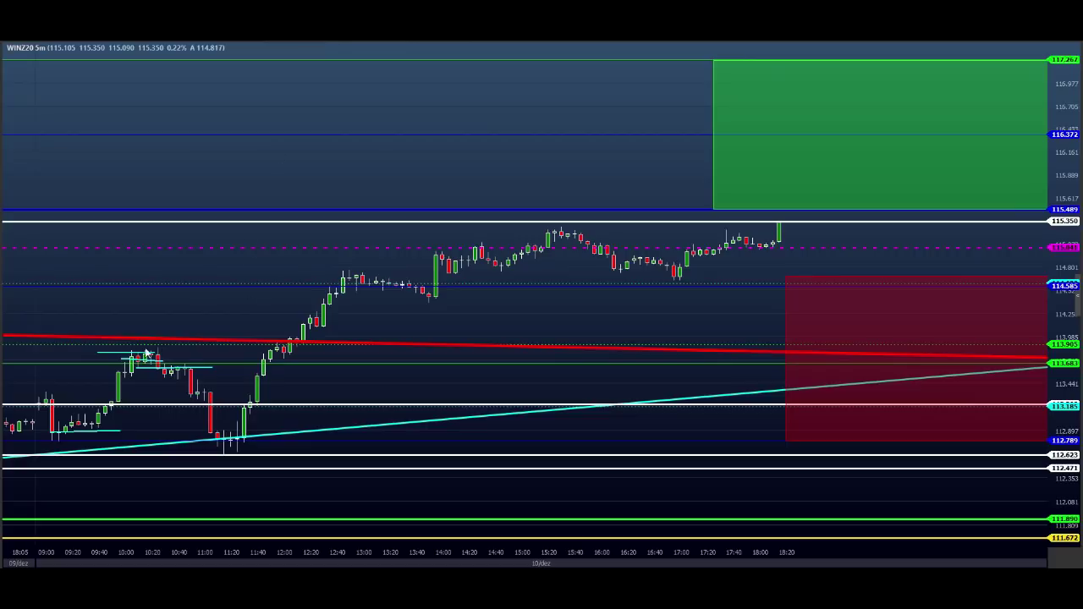
Draw a cyan upward projection from the 10:30 consolidation past 115.489, with a target mark at its end and a box around the magenta dashed level
mouse_move(169, 367)
left_mouse_down()
mouse_move(246, 187)
mouse_move(271, 186)
left_mouse_up()
mouse_move(273, 176)
left_mouse_down()
mouse_move(215, 200)
mouse_move(232, 195)
left_mouse_up()
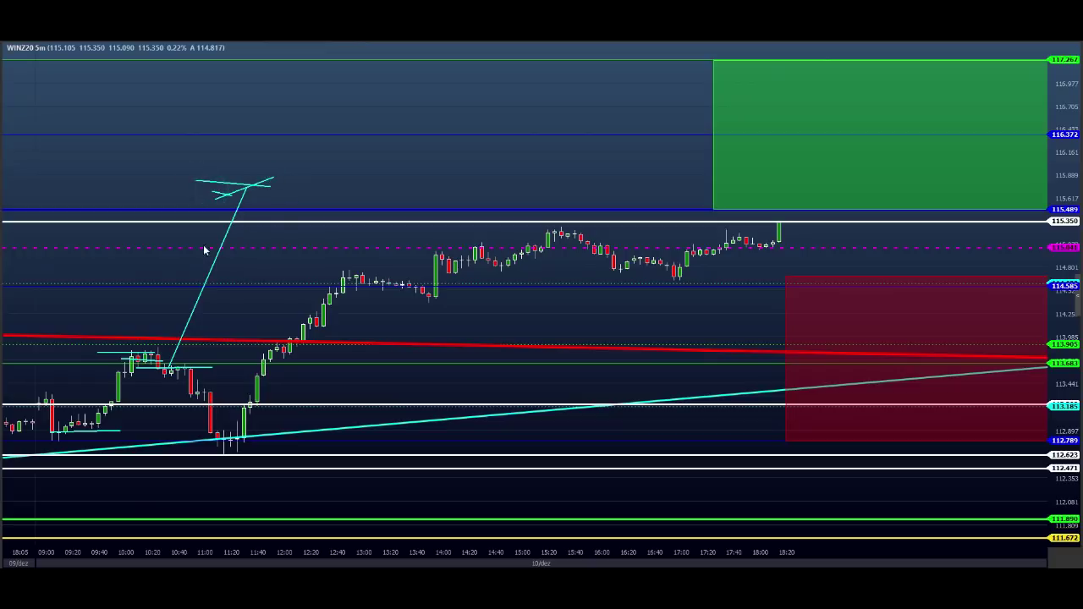
left_click_drag(195, 237, 201, 261)
left_click_drag(202, 262, 244, 263)
left_click_drag(244, 263, 247, 239)
mouse_move(247, 239)
left_mouse_down()
mouse_move(184, 231)
mouse_move(251, 248)
left_mouse_up()
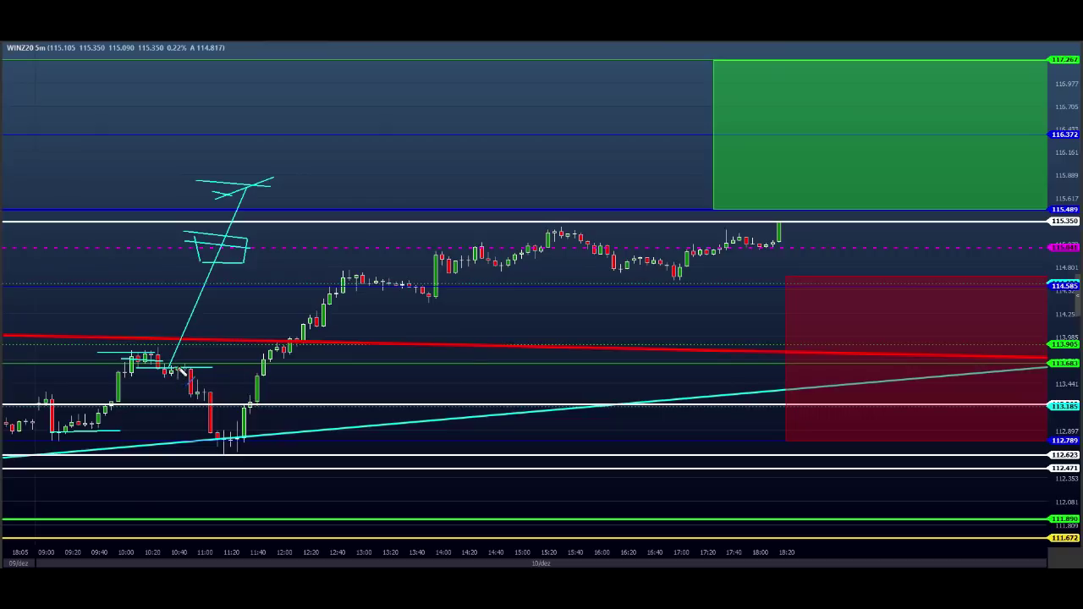
Underline the 10:30–10:50 support in cyan, draw a falling line from the 10:20 top to 112.471, and trace the preceding rise
left_click(170, 364)
left_click(175, 364)
left_click_drag(156, 378, 213, 378)
left_click_drag(153, 345, 337, 471)
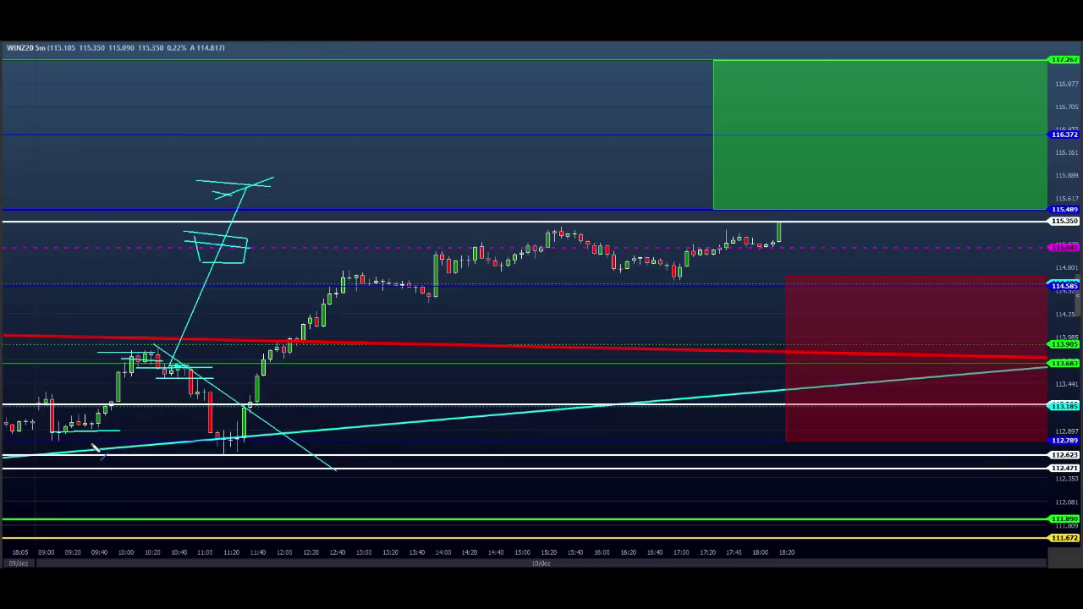
left_click_drag(102, 431, 155, 348)
mouse_move(142, 374)
left_mouse_down()
mouse_move(236, 377)
mouse_move(164, 375)
left_mouse_up()
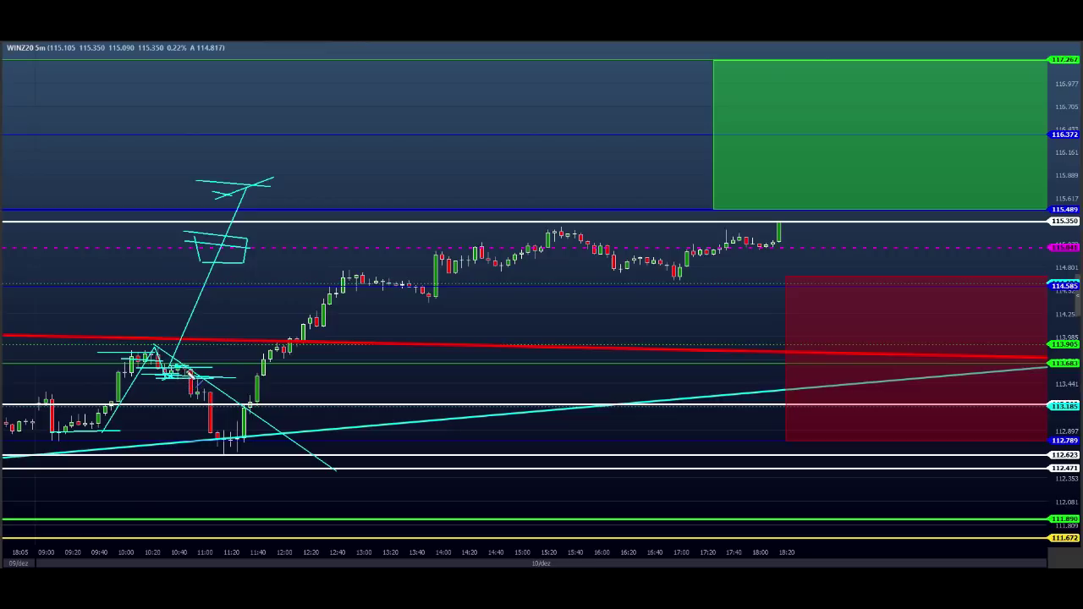
Sketch a rising line from the 10:40 candles, then clear all cyan annotations from the chart
left_click(208, 346)
left_click_drag(176, 381, 215, 313)
left_click_drag(181, 382, 189, 382)
key("Delete")
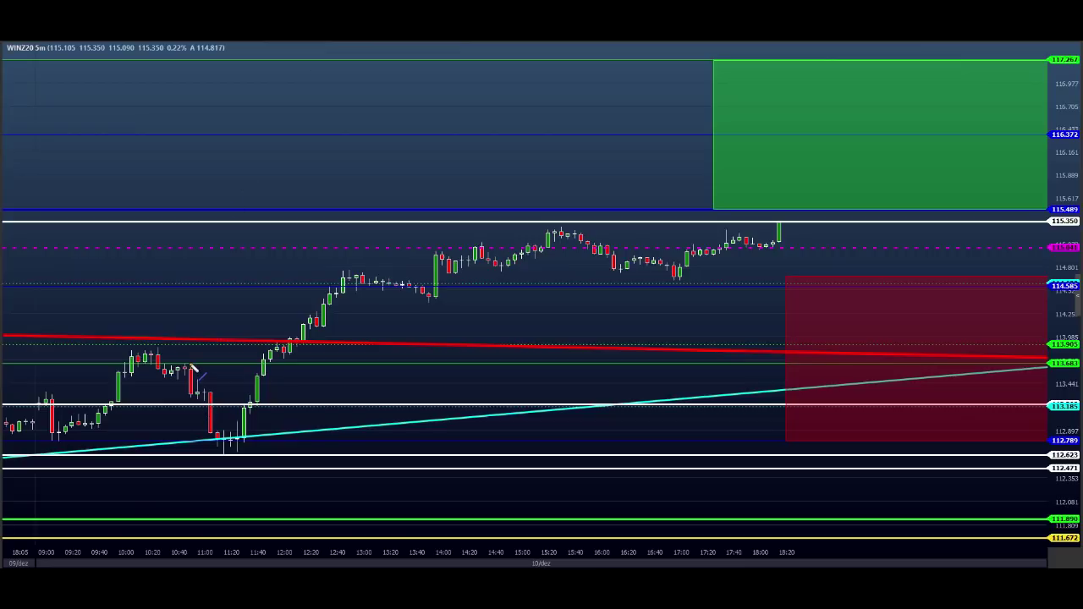
Trace the stepped decline from the 10:20 top to the 11:20 low in red, add a falling trend line, and clear the drawings
mouse_move(127, 357)
left_mouse_down()
mouse_move(164, 355)
mouse_move(192, 369)
left_mouse_up()
left_click_drag(185, 397, 201, 365)
mouse_move(203, 396)
left_mouse_down()
mouse_move(202, 444)
mouse_move(213, 443)
mouse_move(211, 396)
mouse_move(219, 456)
mouse_move(252, 452)
mouse_move(242, 455)
left_mouse_up()
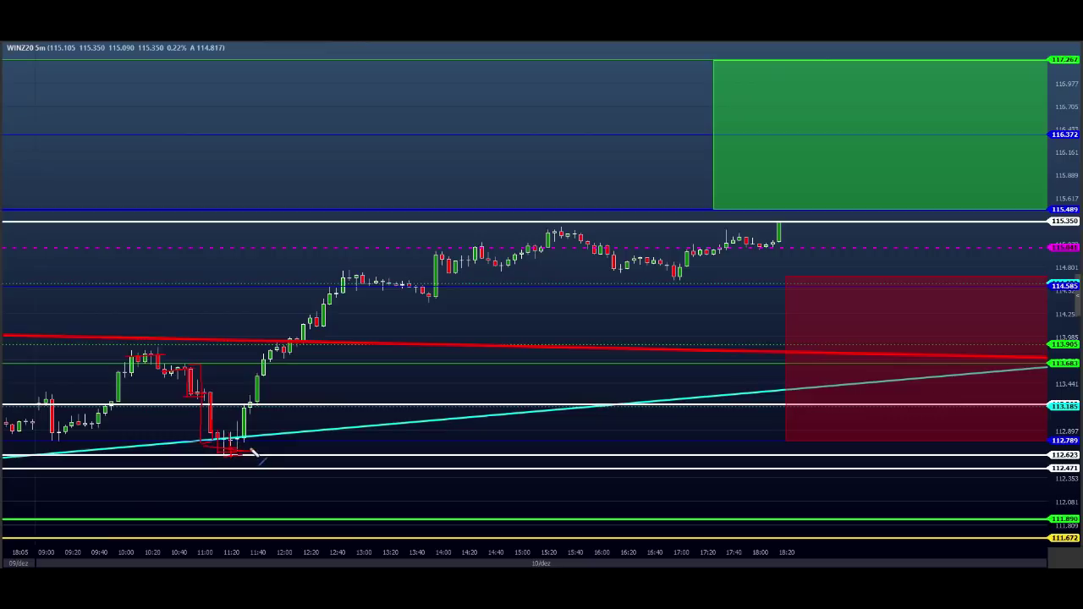
mouse_move(156, 337)
left_mouse_down()
mouse_move(268, 438)
mouse_move(281, 466)
left_mouse_up()
key("Escape")
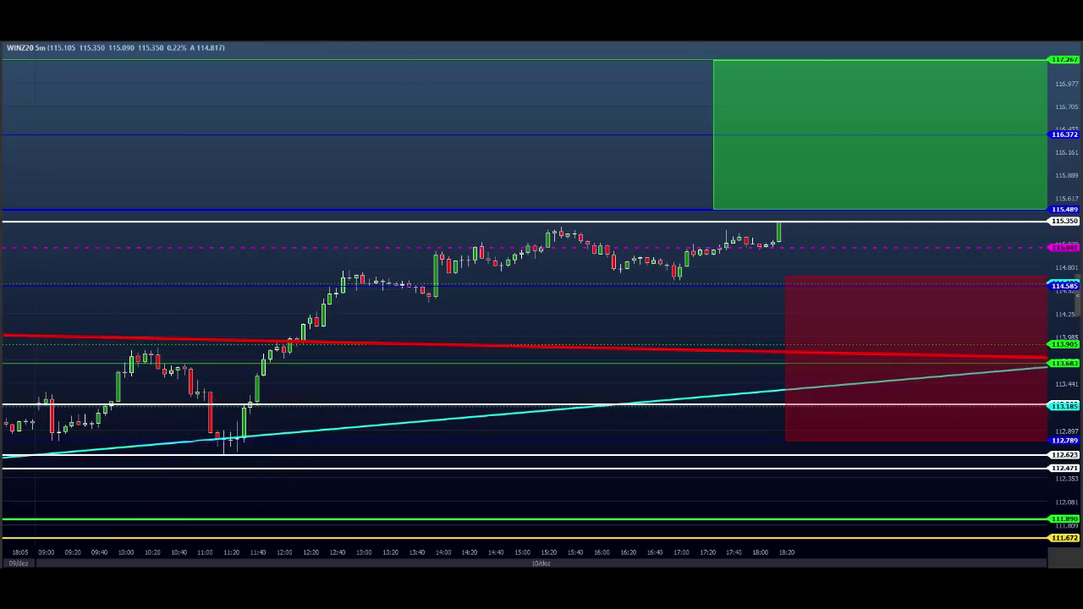
Box the candles at the 11:20 low in red, add marks below the box, and extend a horizontal line from its upper edge
left_click_drag(209, 428, 256, 455)
left_click(224, 478)
left_click(210, 455)
left_click(231, 469)
left_click_drag(206, 453, 291, 429)
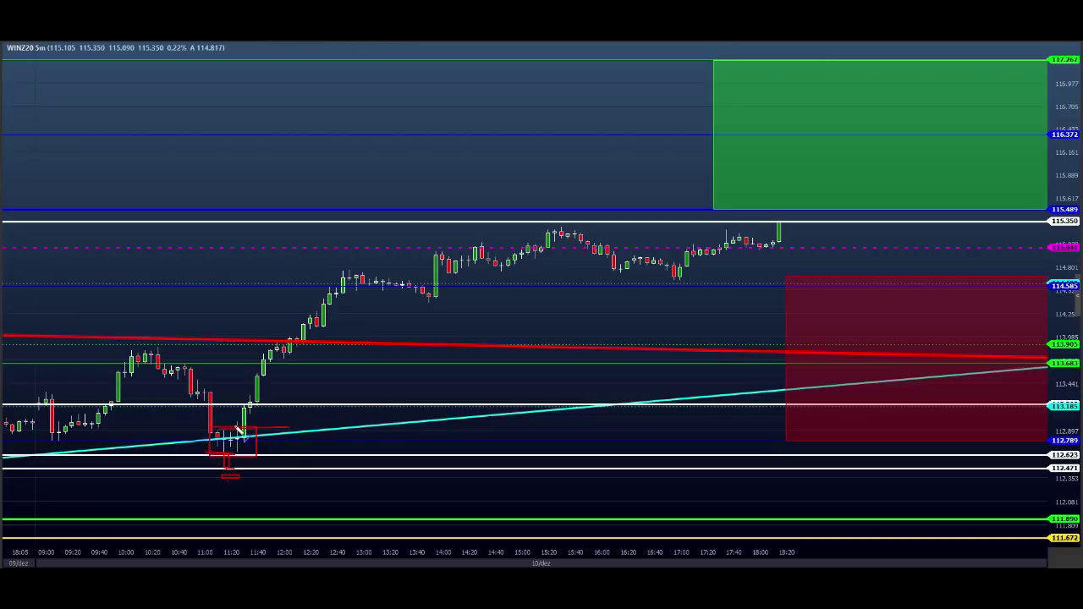
Draw a red falling line from the 10:30 top toward the 11:20 box, mark the breakout level near 113.185, and clear the annotations
left_click_drag(234, 419, 260, 423)
left_click(170, 346)
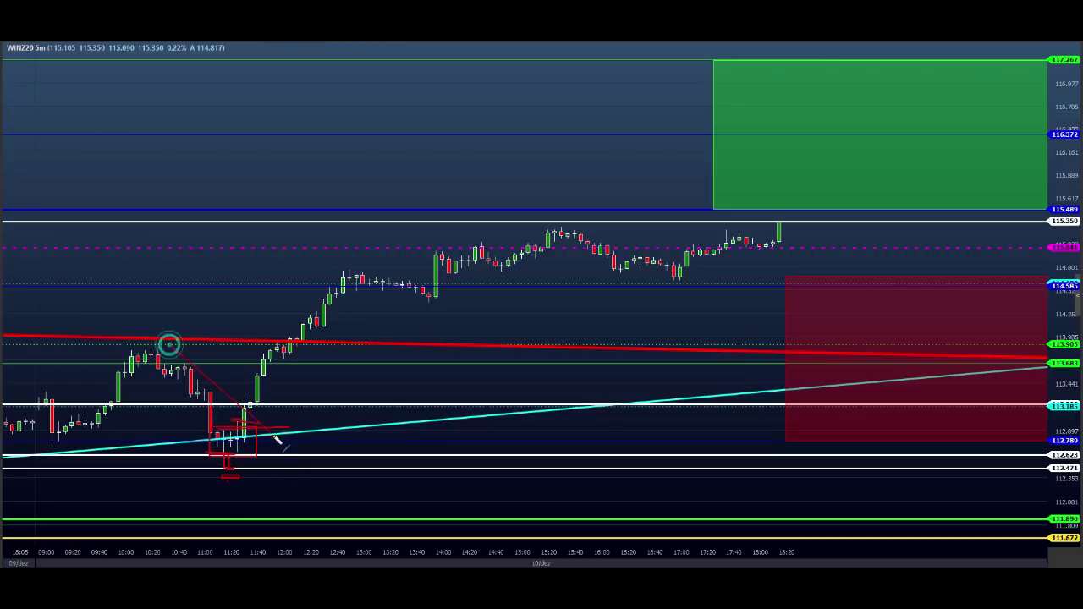
left_click(243, 403)
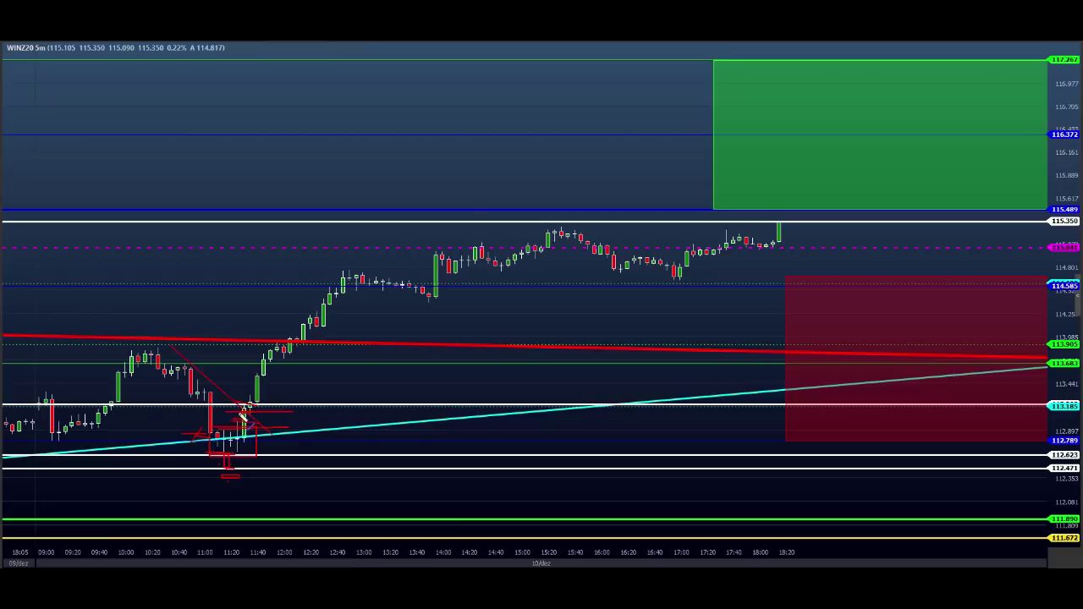
left_click(233, 412)
key("Delete")
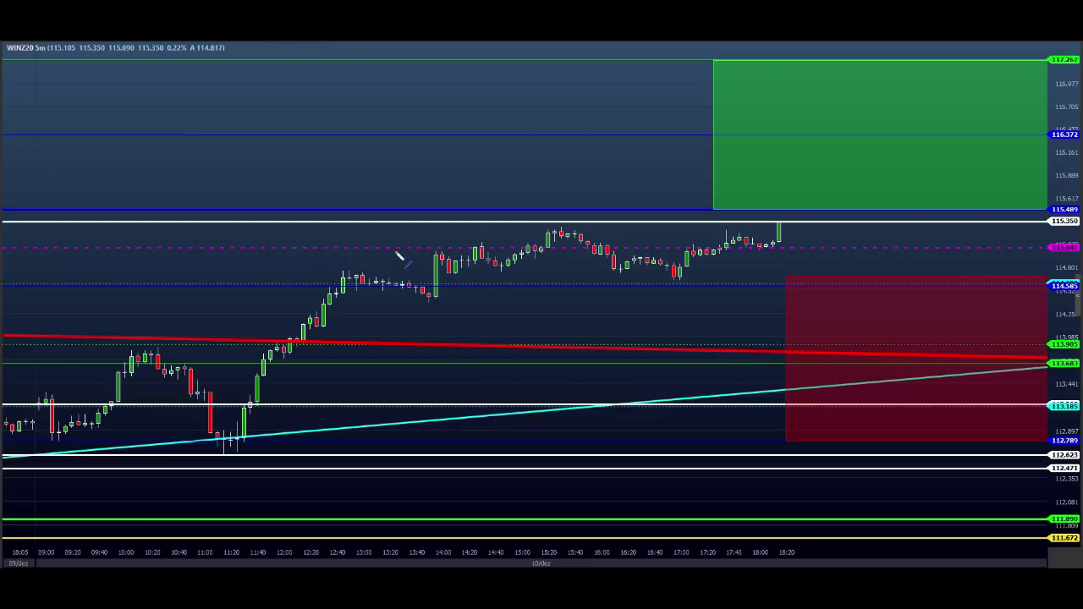
Mark the 14:20 and 15:20–16:00 highs and the 16:10 low with red horizontal lines
left_click(486, 241)
mouse_move(476, 249)
left_mouse_down()
mouse_move(495, 263)
mouse_move(567, 226)
mouse_move(626, 271)
left_mouse_up()
mouse_move(530, 234)
left_mouse_down()
mouse_move(622, 240)
mouse_move(610, 272)
mouse_move(623, 270)
left_mouse_up()
left_click_drag(586, 235, 727, 269)
left_click(628, 263)
left_click(610, 268)
left_click(622, 266)
Mark the 17:00 low and the 14:50 and 16:00 supports with red horizontal lines, then clear the drawings
left_click(662, 283)
left_click_drag(659, 274, 722, 276)
left_click(664, 276)
left_click(673, 262)
left_click(510, 266)
left_click(600, 272)
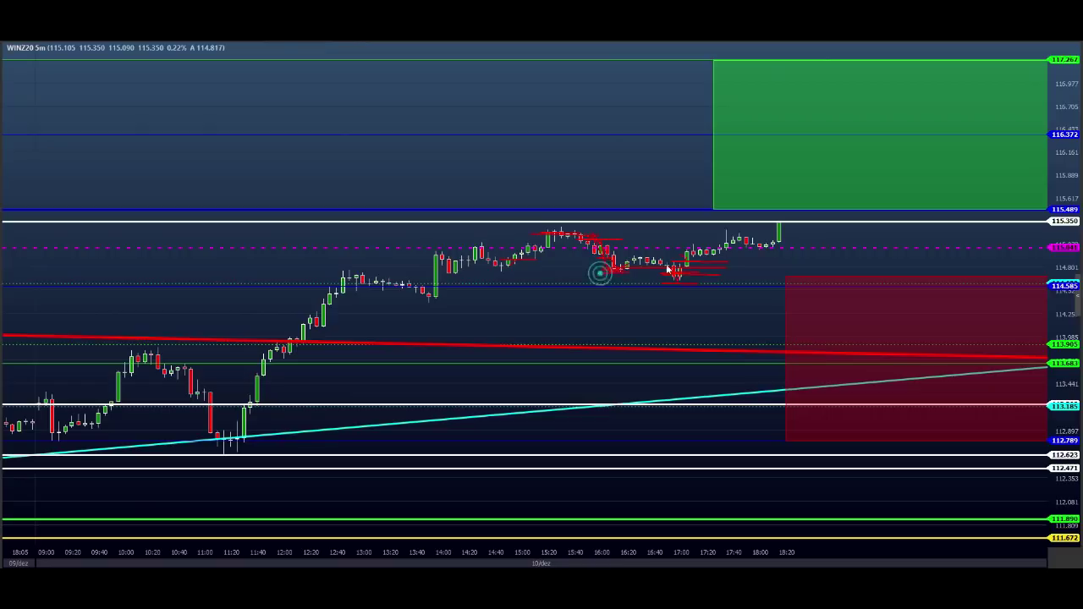
left_click(665, 278)
key("Escape")
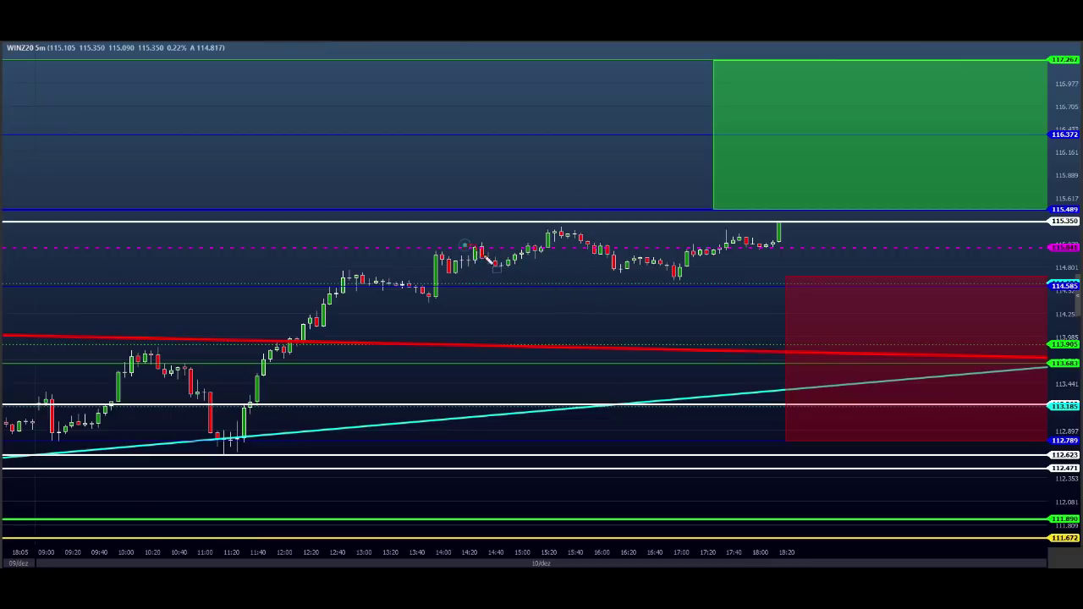
Draw red boxes around the 14:25 high, the 15:20–15:50 top and the 11:20 low, then clear them
left_click_drag(489, 246, 489, 254)
left_click_drag(540, 225, 596, 243)
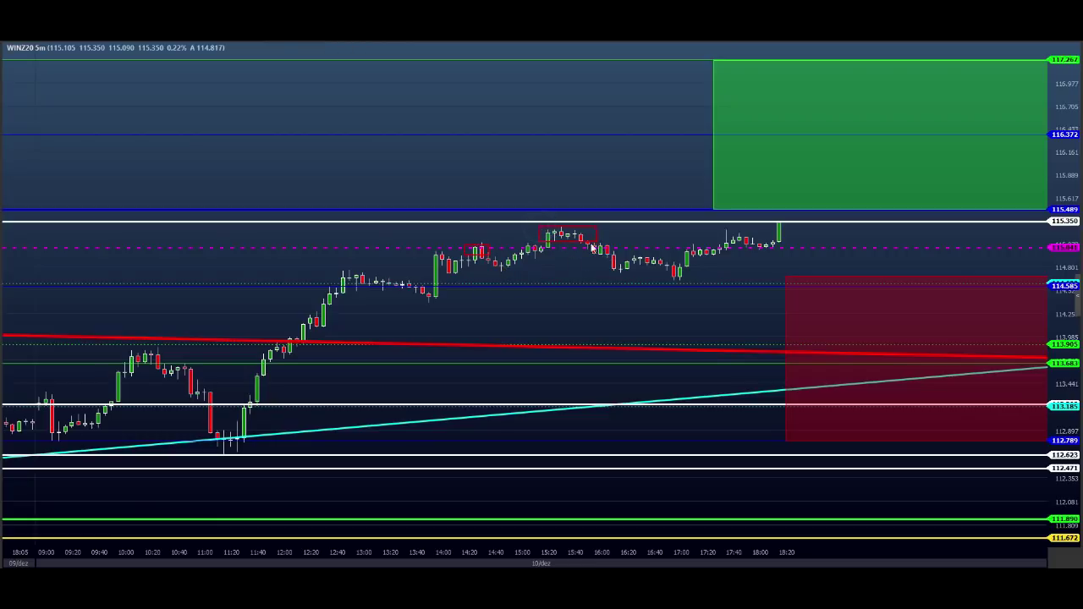
left_click(560, 234)
left_click_drag(208, 420, 251, 451)
mouse_move(230, 440)
left_mouse_down()
mouse_move(233, 476)
mouse_move(240, 466)
left_mouse_up()
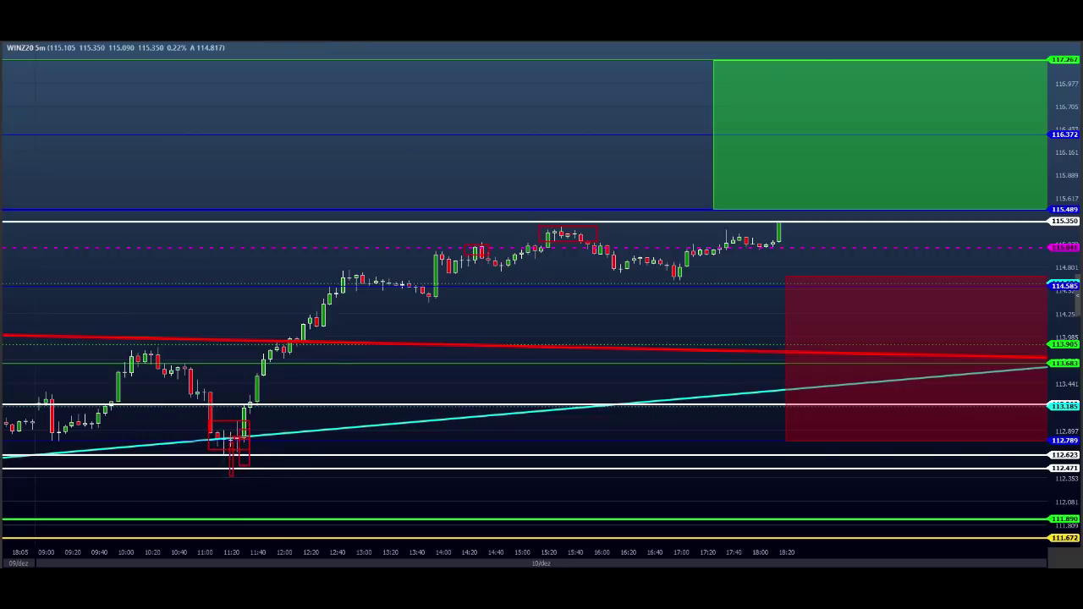
key("Escape")
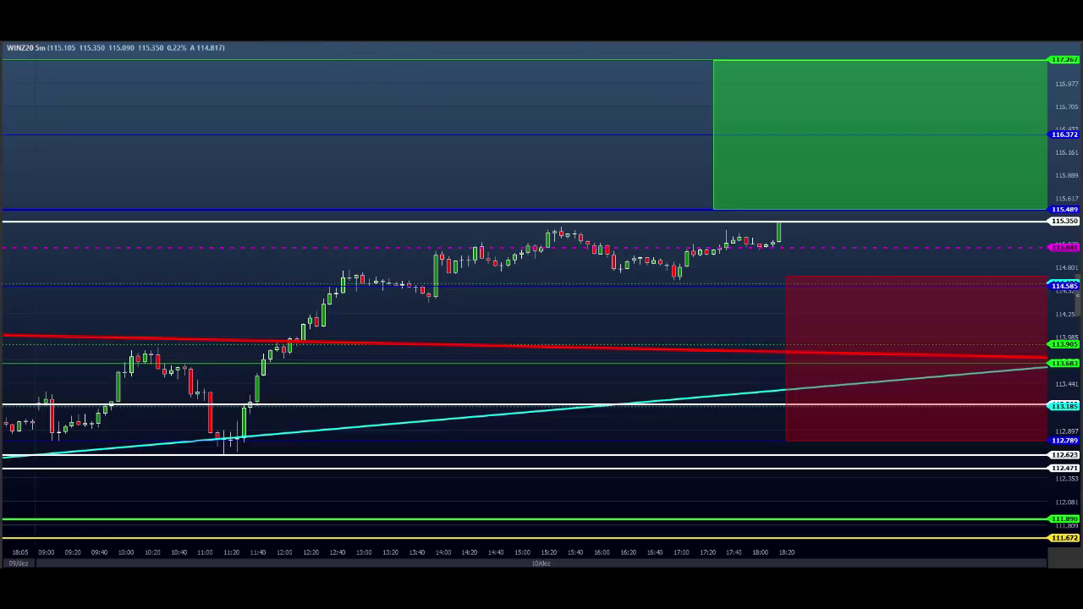
Draw red lines falling from the 10:40 candles below 111.672 and rising from the 11:30 low to 115.350, then clear them
left_click_drag(173, 359, 233, 548)
left_click_drag(245, 436, 386, 223)
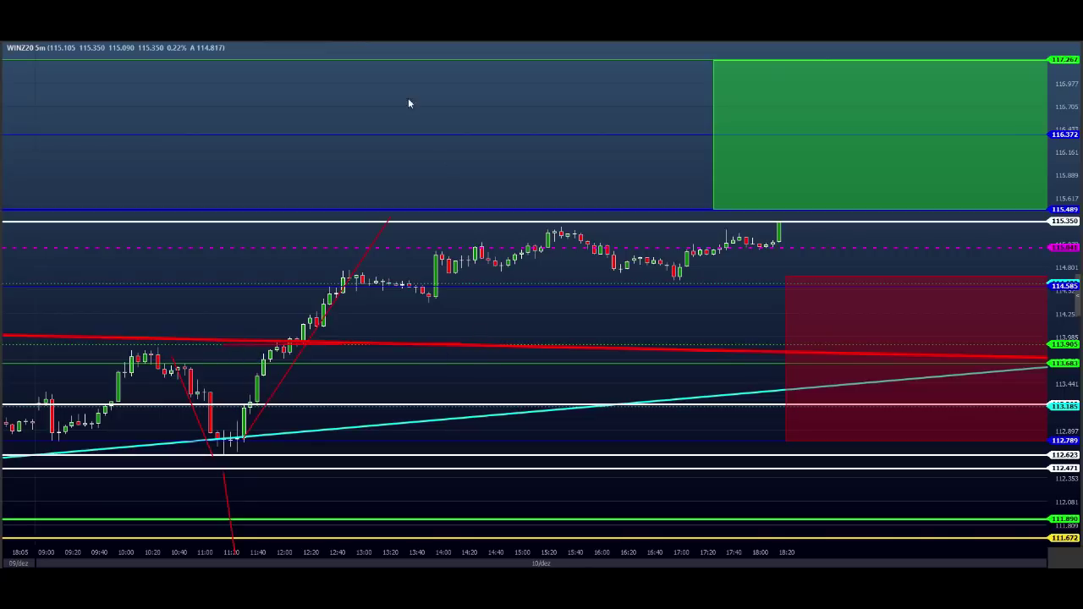
key("Escape")
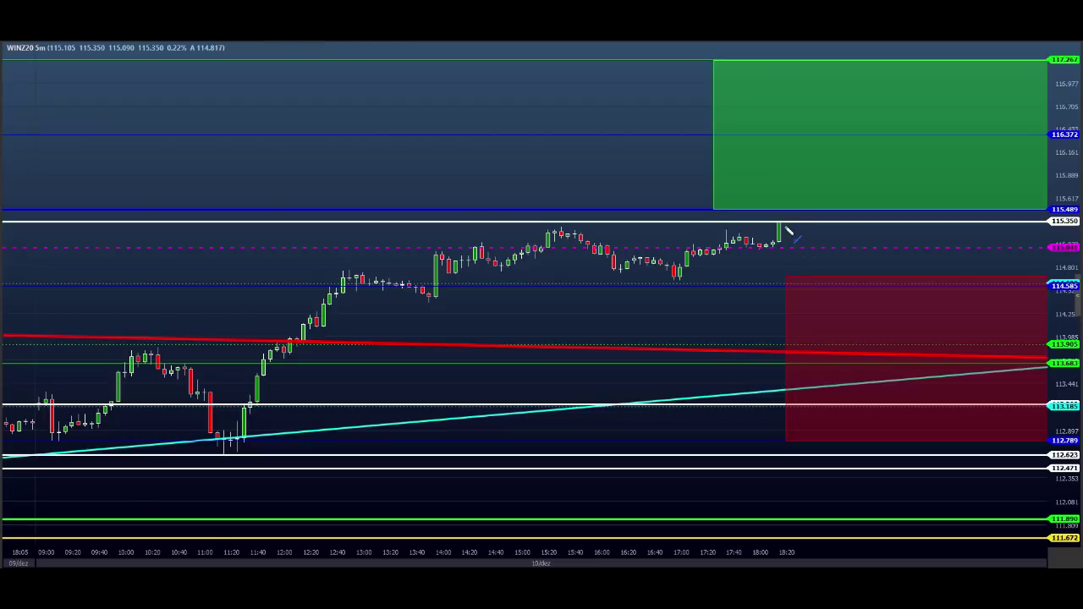
Sketch a cyan zigzag scenario between the green and red zones that ends in a rise to a target mark at 117.267
left_click_drag(760, 207, 840, 208)
mouse_move(764, 174)
left_mouse_down()
mouse_move(821, 175)
mouse_move(811, 213)
mouse_move(821, 197)
left_mouse_up()
mouse_move(821, 196)
left_mouse_down()
mouse_move(830, 228)
mouse_move(863, 218)
mouse_move(878, 179)
mouse_move(933, 283)
mouse_move(943, 249)
mouse_move(997, 207)
mouse_move(1036, 245)
mouse_move(1076, 125)
mouse_move(1080, 139)
left_mouse_up()
left_click_drag(1080, 139, 1082, 108)
left_click_drag(989, 85, 1082, 67)
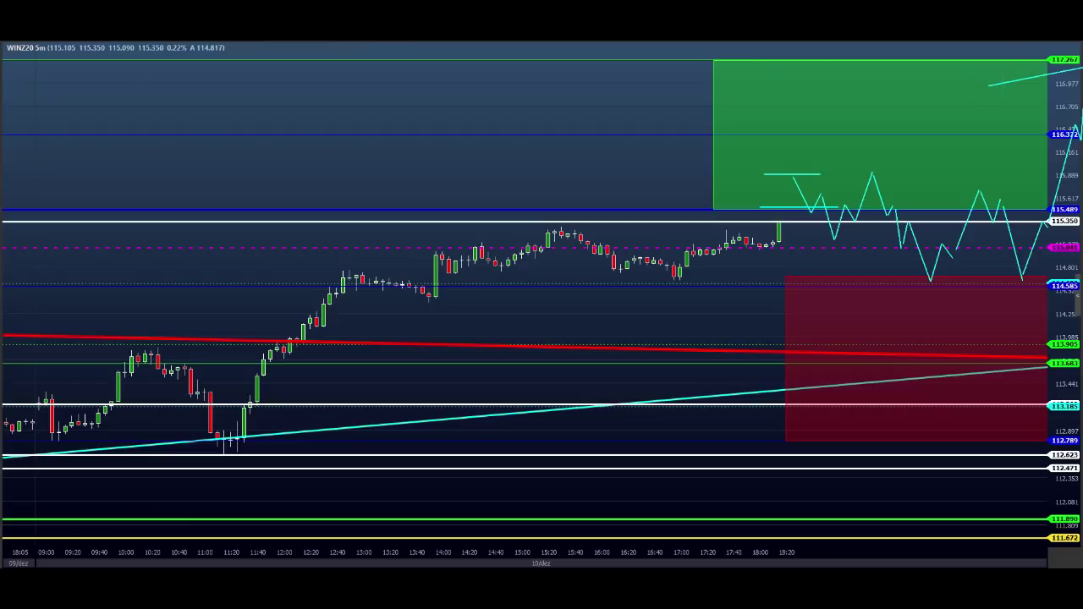
mouse_move(1013, 49)
left_mouse_down()
mouse_move(993, 77)
mouse_move(1037, 74)
left_mouse_up()
Draw a cyan line along the red zone's upper edge, extend the path down through the zone, and mark the 113.905 and 113.683 levels
left_click(790, 281)
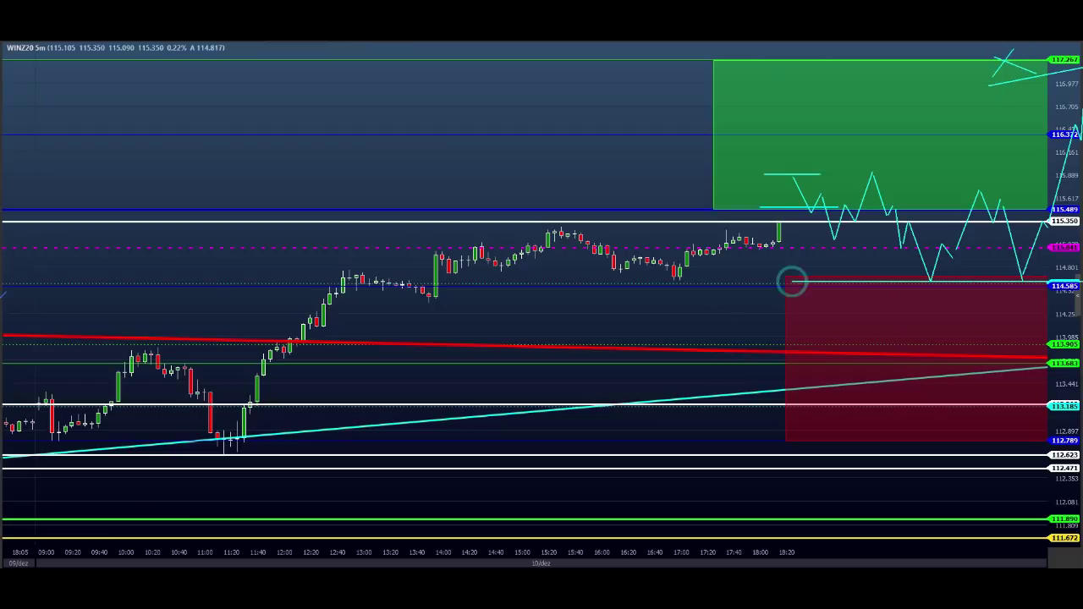
mouse_move(1029, 285)
left_mouse_down()
mouse_move(1044, 386)
mouse_move(1051, 351)
mouse_move(1075, 419)
mouse_move(1073, 292)
mouse_move(1049, 282)
left_mouse_up()
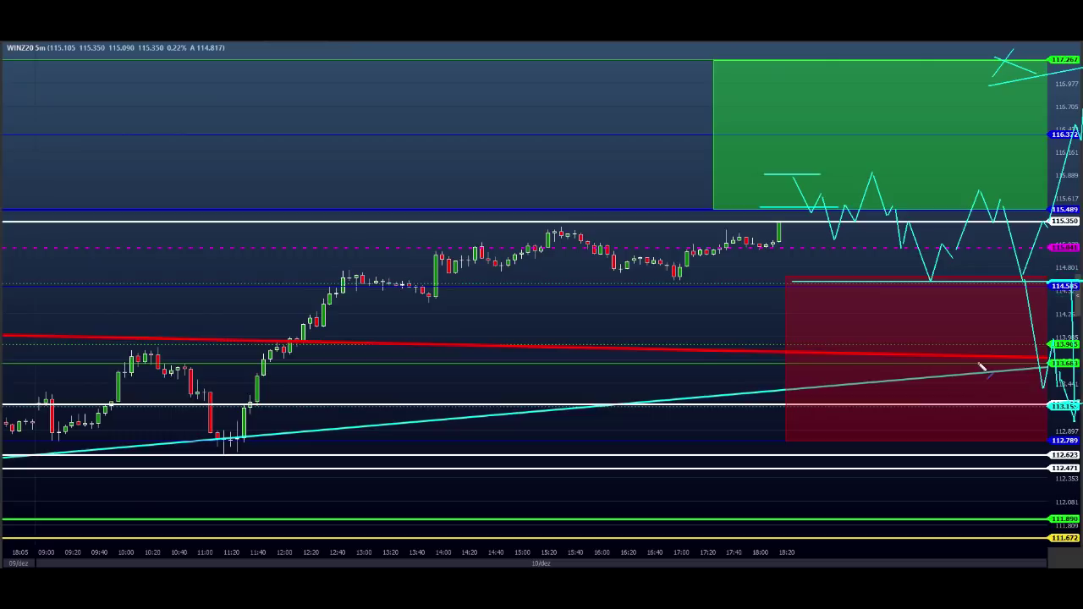
left_click_drag(986, 350, 1056, 351)
left_click_drag(987, 369, 1030, 363)
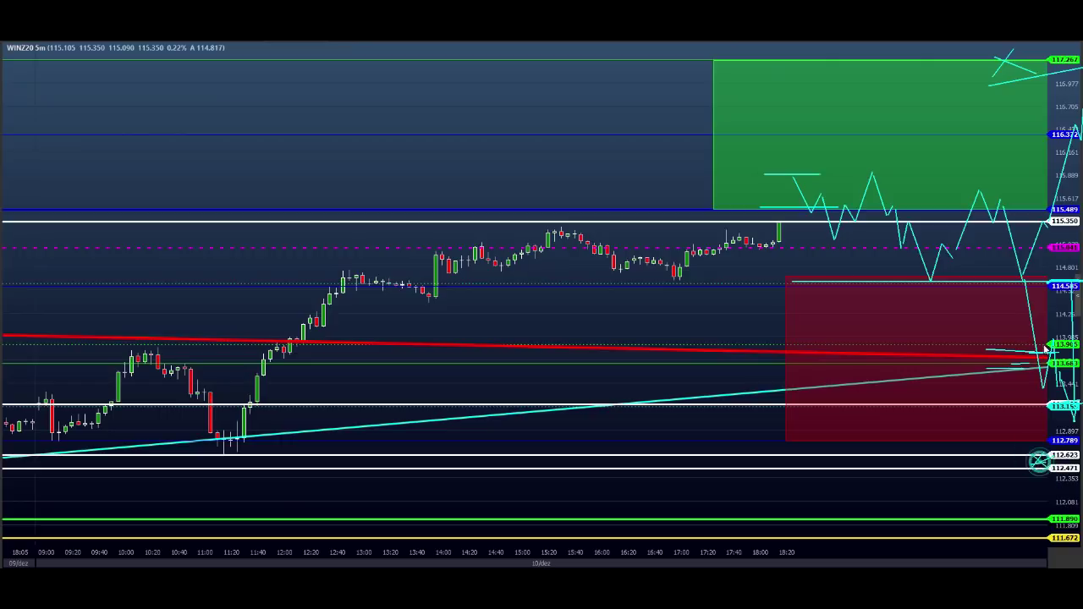
Add cyan marks around the 114.585 level, then clear the whole scenario sketch
left_click_drag(1074, 287, 1081, 286)
left_click_drag(1040, 285, 1079, 287)
mouse_move(1003, 273)
left_mouse_down()
mouse_move(1001, 297)
mouse_move(1081, 293)
left_mouse_up()
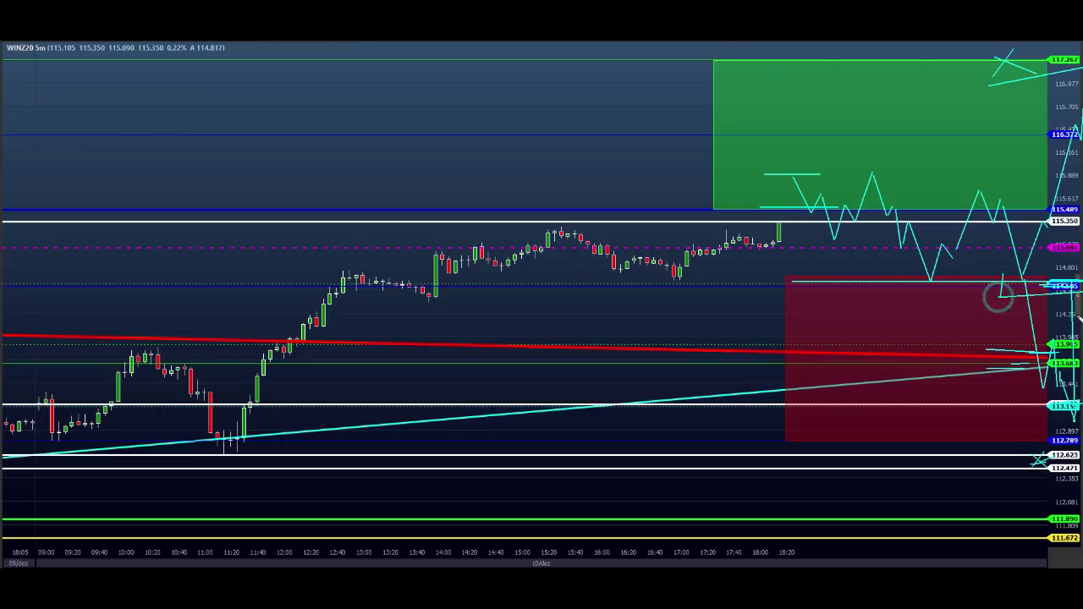
left_click(603, 181)
left_click_drag(774, 55, 840, 60)
key("Escape")
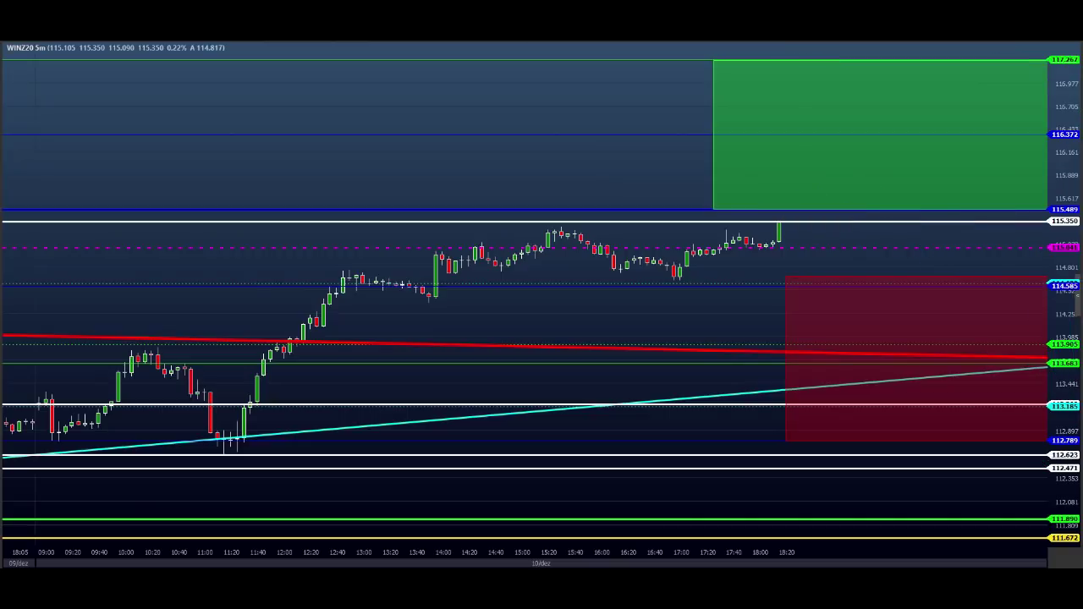
Draw a magenta path from the last candle to about 113.600, up to 115.800, down to 114.700 and above 117.267, then clear it
left_click(778, 224)
left_click(853, 368)
left_click(925, 182)
left_click(981, 273)
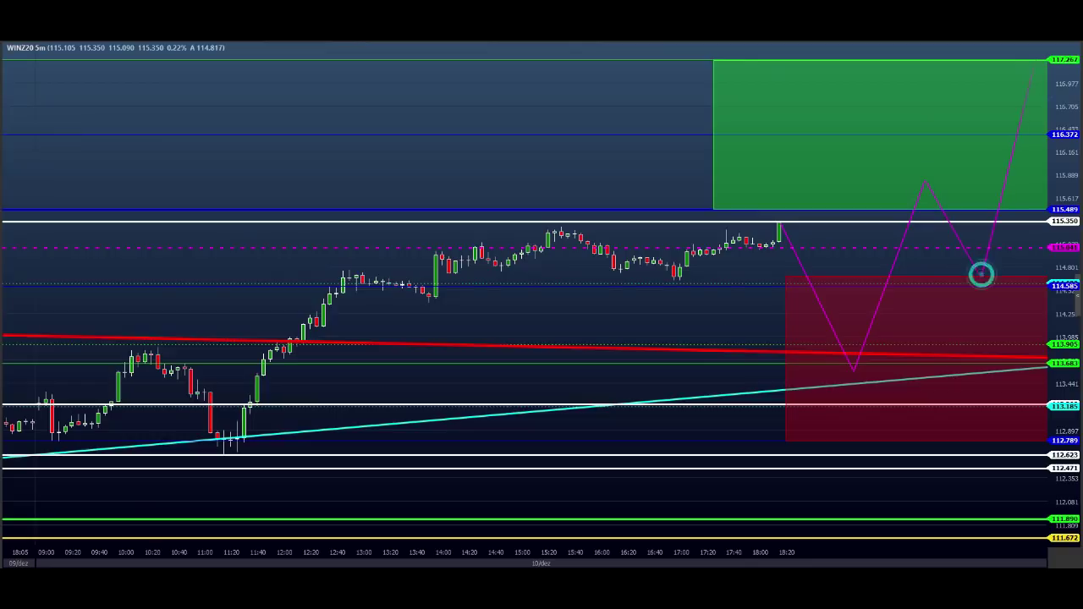
left_click(1033, 52)
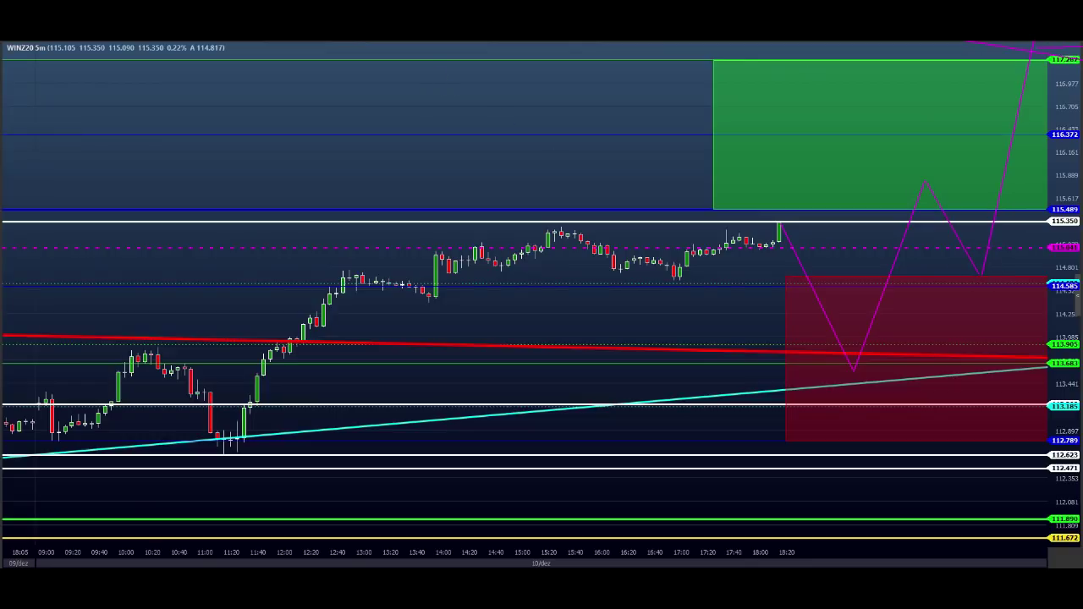
key("Escape")
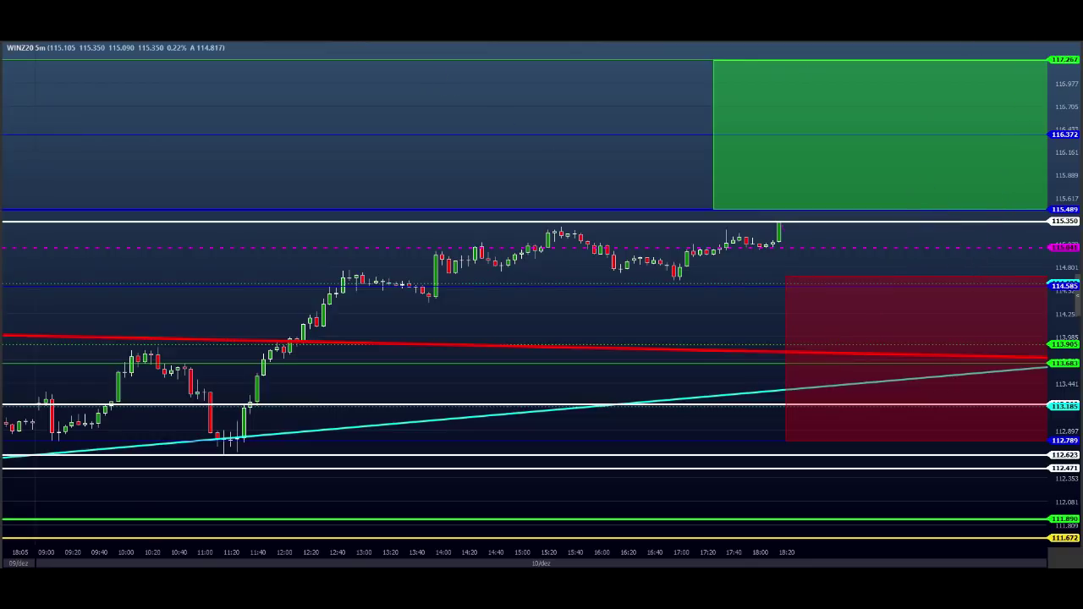
Draw a magenta zigzag rising past 116.372, falling in steps below 114.585 and rallying above 117.267, mark its support, and clear it
left_click(785, 238)
left_click(814, 119)
left_click(836, 172)
left_click(849, 125)
left_click(877, 234)
left_click(891, 183)
left_click(909, 291)
left_click(925, 269)
left_click(945, 298)
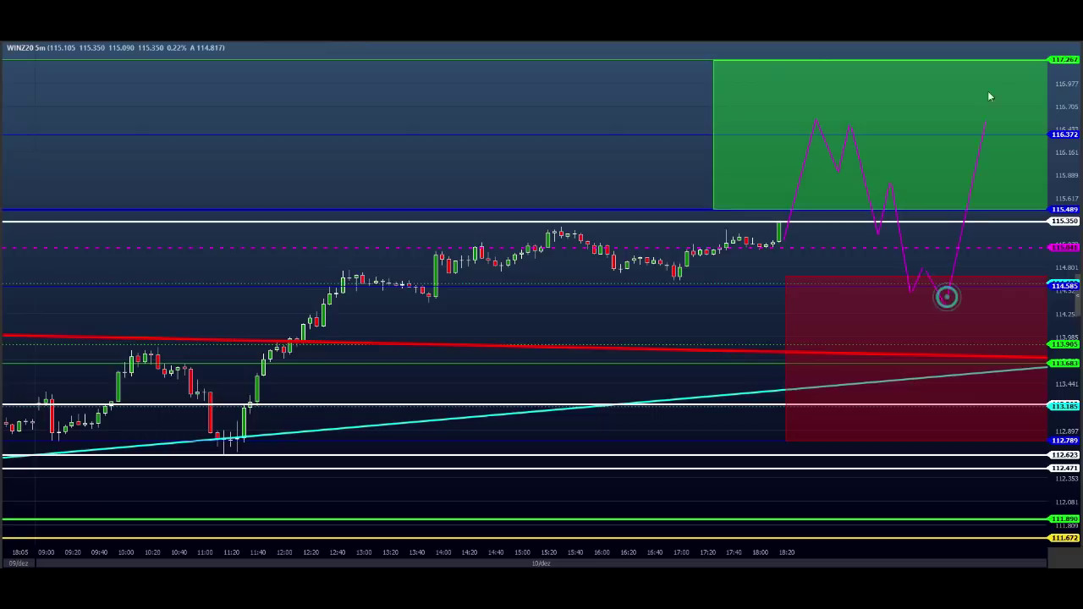
left_click(993, 51)
left_click(1014, 105)
left_click(876, 265)
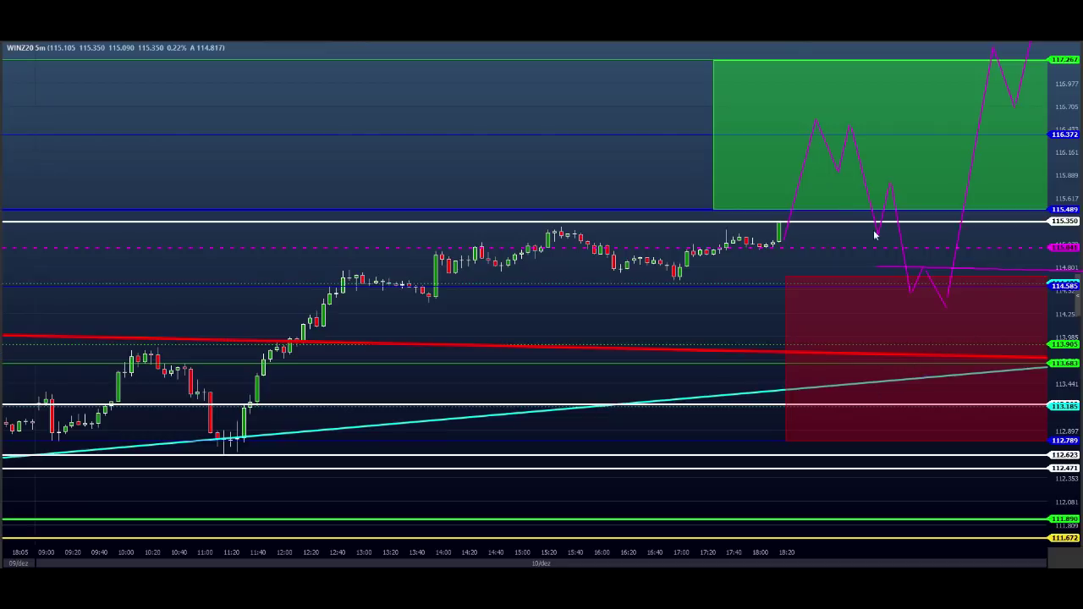
key("Escape")
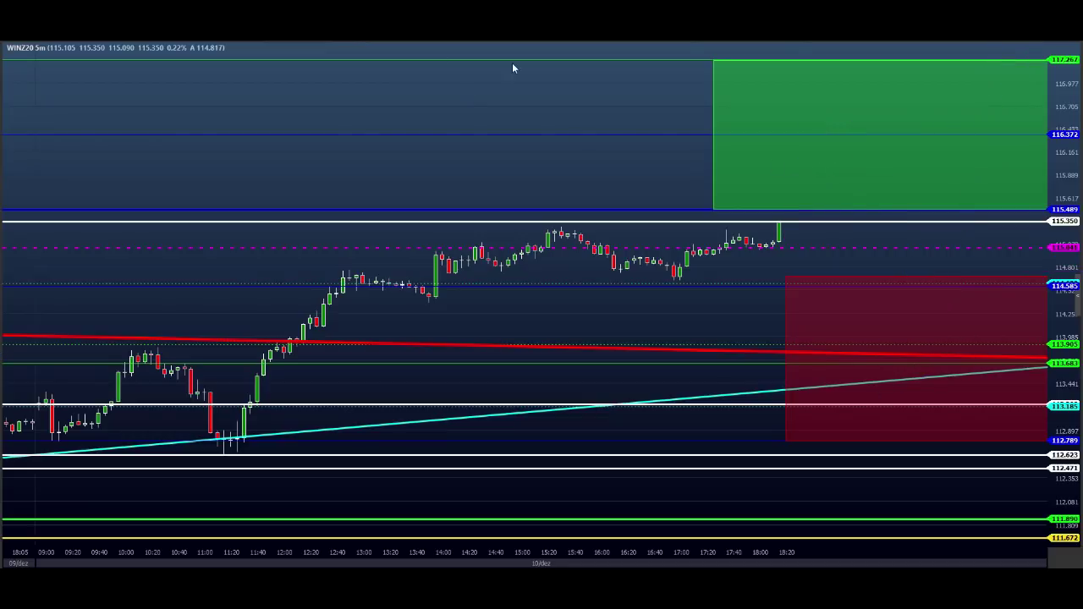
Draw a magenta bearish zigzag from a line at about 115.950 to about 113.700, marking its low and the red zone's upper edge
left_click_drag(784, 170, 899, 169)
left_click(833, 171)
left_click(859, 225)
left_click(880, 204)
left_click(906, 335)
left_click(933, 296)
left_click(956, 360)
left_click_drag(943, 360, 982, 357)
mouse_move(842, 273)
left_mouse_down()
mouse_move(914, 274)
mouse_move(889, 290)
mouse_move(925, 281)
mouse_move(853, 277)
left_mouse_up()
Add an alternative magenta path falling to the red zone's upper edge, rebounding to 115.350 and dropping near 113.185, then clear the drawings
left_click(833, 172)
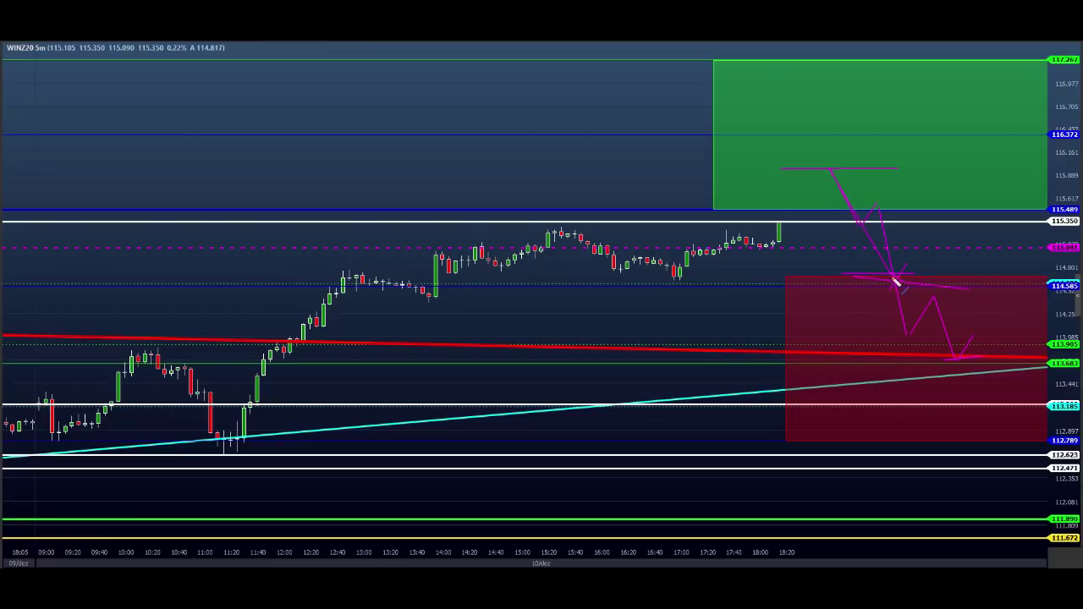
left_click(894, 279)
left_click(905, 282)
left_click(934, 225)
left_click(943, 224)
left_click(1007, 394)
key("Escape")
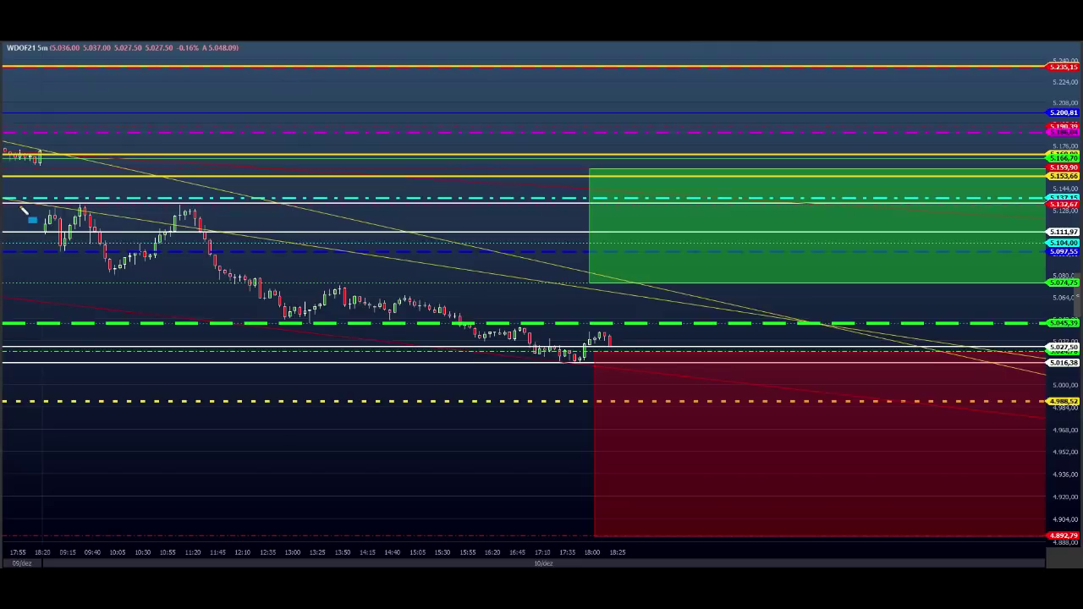
On the WDOF21 chart, highlight the 5.132,67 resistance with a thick red line and trace the morning swings beneath it in yellow
left_click_drag(19, 205, 287, 210)
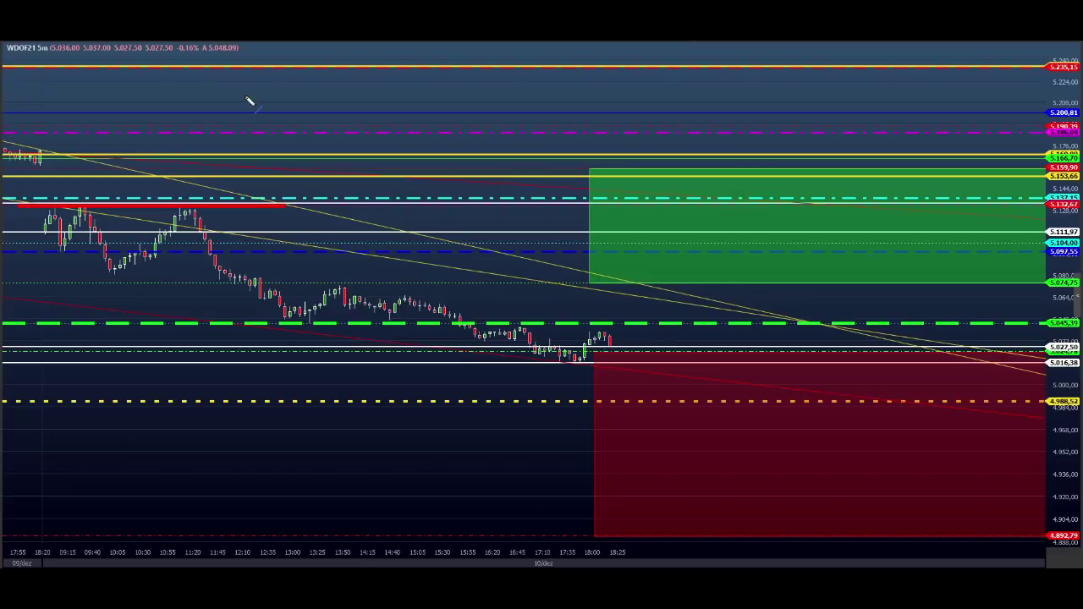
left_click(44, 230)
left_click(55, 206)
left_click(54, 205)
left_click(70, 240)
mouse_move(73, 212)
left_mouse_down()
mouse_move(98, 209)
mouse_move(111, 264)
mouse_move(158, 253)
mouse_move(176, 270)
mouse_move(184, 210)
mouse_move(200, 210)
left_mouse_up()
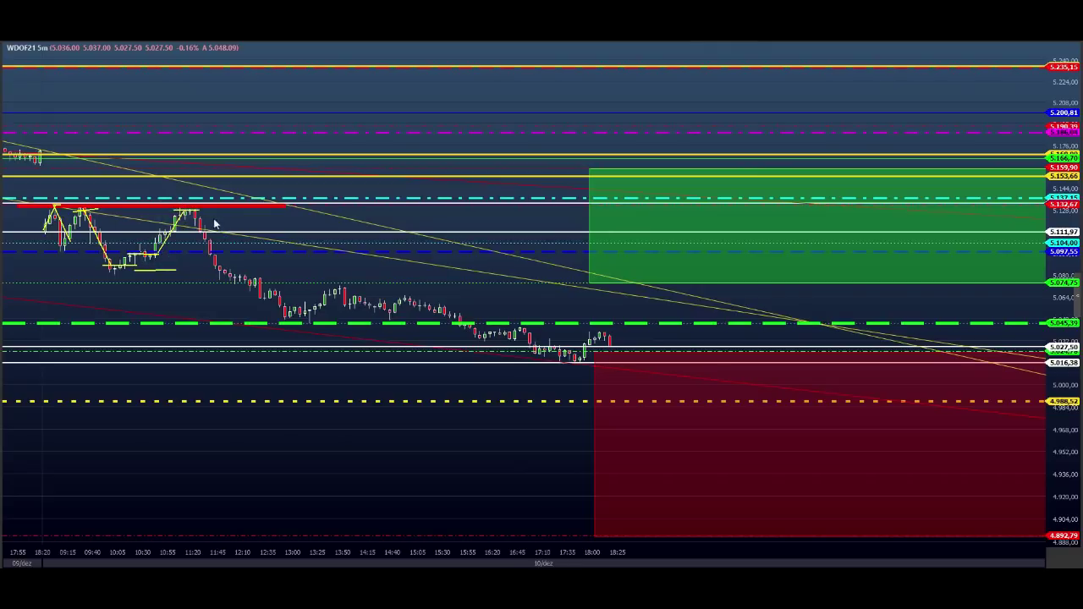
Draw a yellow rising line through the 11:20 top, a short line at about 5.115 and the 10:05 low's support at about 5.083
left_click(158, 261)
left_click_drag(204, 195, 215, 187)
left_click_drag(183, 226, 248, 226)
left_click(103, 271)
left_click(352, 270)
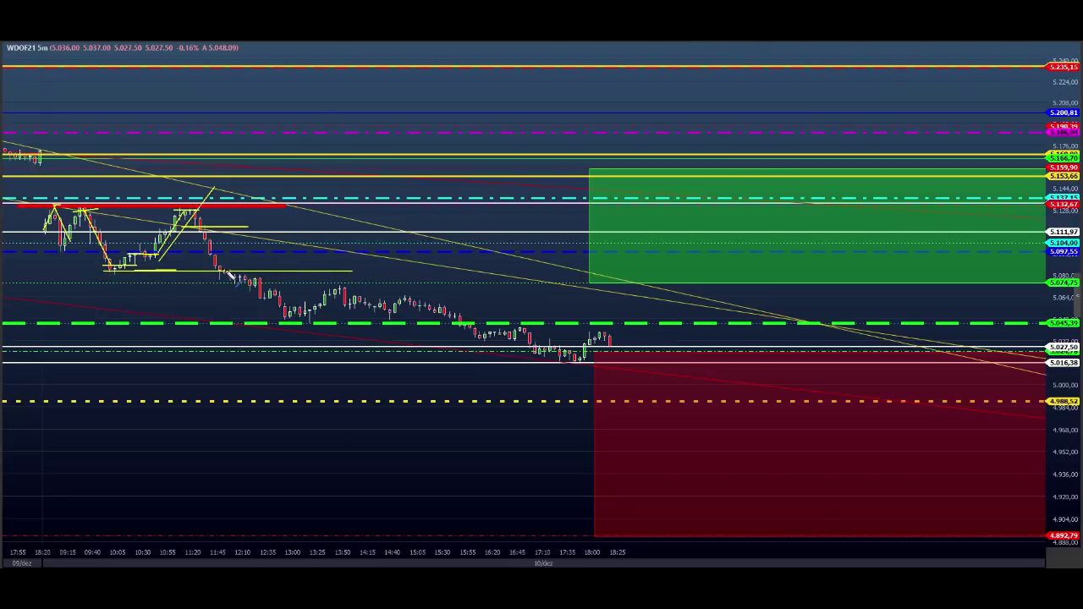
Mark in yellow the 12:10 consolidation below the broken support, the lows near 5.045,39, and a triangular swing from 16:45 to 17:35
mouse_move(213, 271)
left_mouse_down()
mouse_move(217, 281)
mouse_move(274, 283)
mouse_move(274, 270)
left_mouse_up()
left_click(263, 323)
left_click(338, 323)
left_click(515, 342)
left_click(516, 372)
left_click(576, 344)
left_click(518, 343)
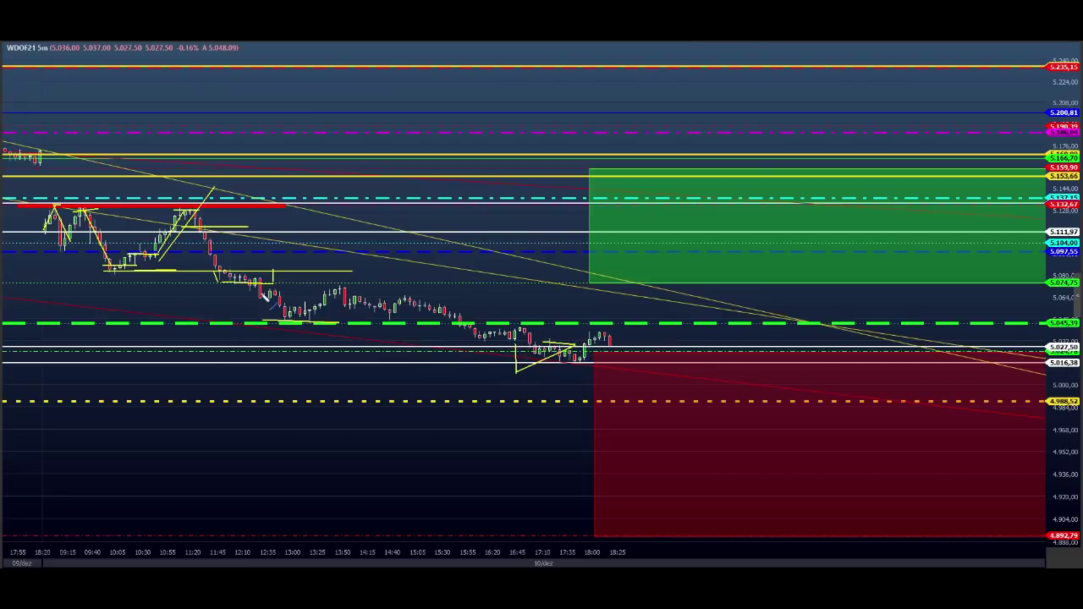
Draw a yellow downward projection from the 12:35 breakdown to about 5.016, marking its target
left_click(262, 278)
left_click(262, 364)
left_click_drag(273, 343, 264, 350)
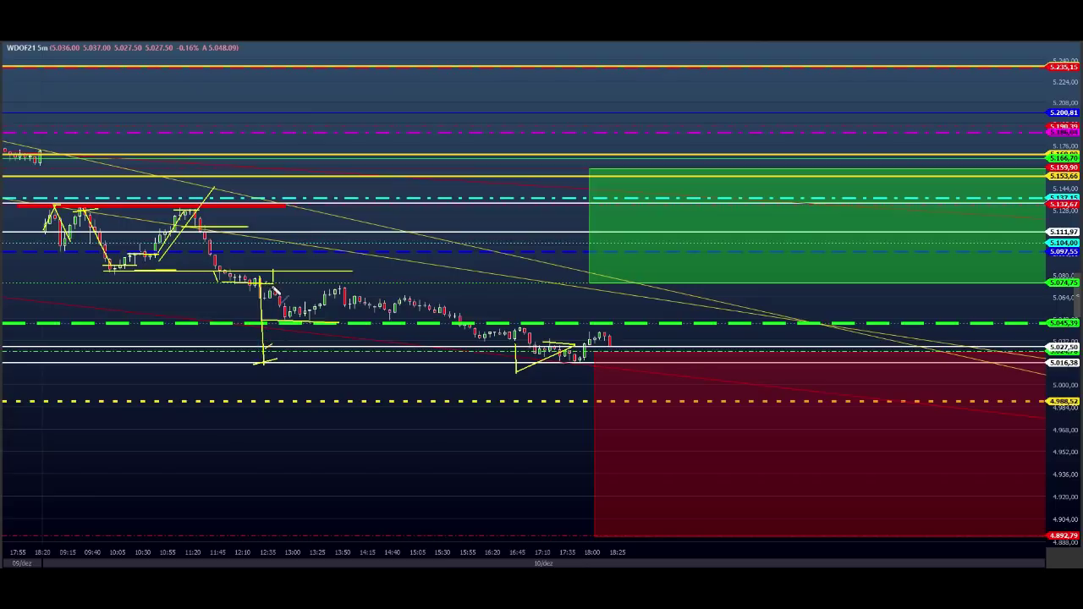
Trace the afternoon's descending swings in yellow from the 12:35 breakdown to the consolidation near 18:00
mouse_move(266, 282)
left_mouse_down()
mouse_move(292, 316)
mouse_move(343, 287)
mouse_move(370, 306)
left_mouse_up()
left_click_drag(370, 306, 473, 316)
mouse_move(476, 318)
left_mouse_down()
mouse_move(488, 334)
mouse_move(510, 328)
left_mouse_up()
left_click_drag(518, 327, 538, 352)
mouse_move(594, 352)
left_mouse_down()
mouse_move(538, 352)
mouse_move(599, 344)
left_mouse_up()
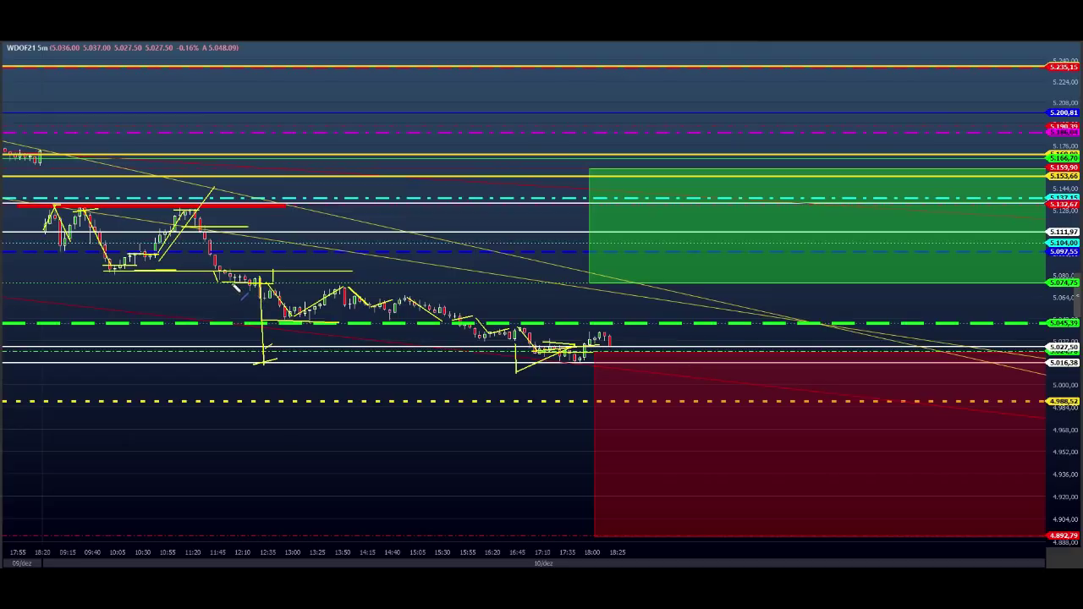
Mark the afternoon resistances in yellow at about 5.075 and 5.064, then clear the drawings
left_click_drag(231, 283, 331, 281)
left_click_drag(268, 297, 518, 297)
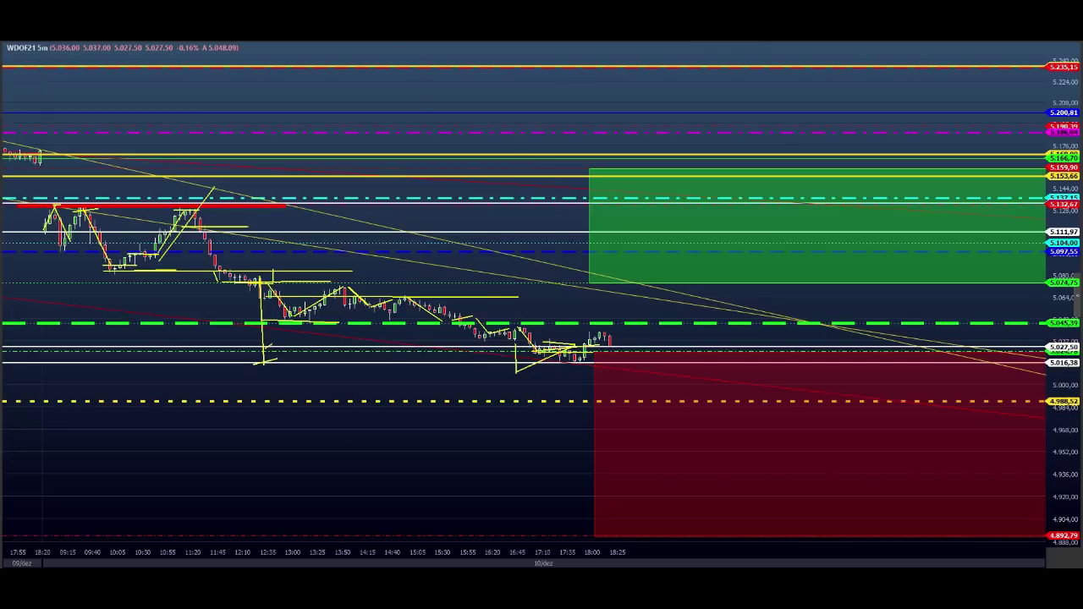
key("ctrl+shift+7")
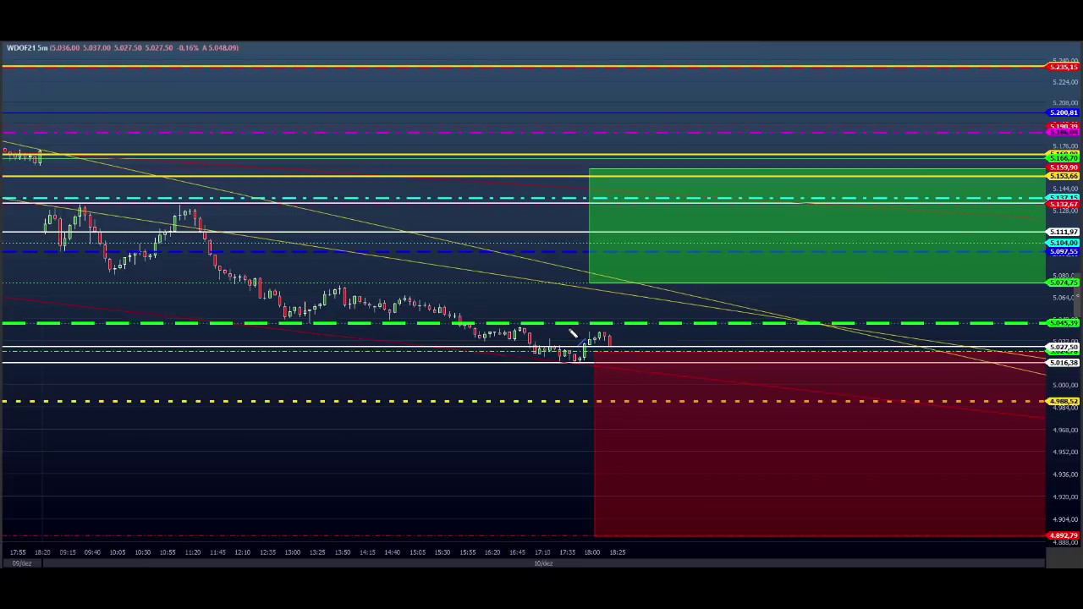
Draw a cyan line at about 5.041 and a zigzag falling to about 4.974, rebounding near 5.027 and dropping to about 4.954
left_click_drag(570, 330, 786, 330)
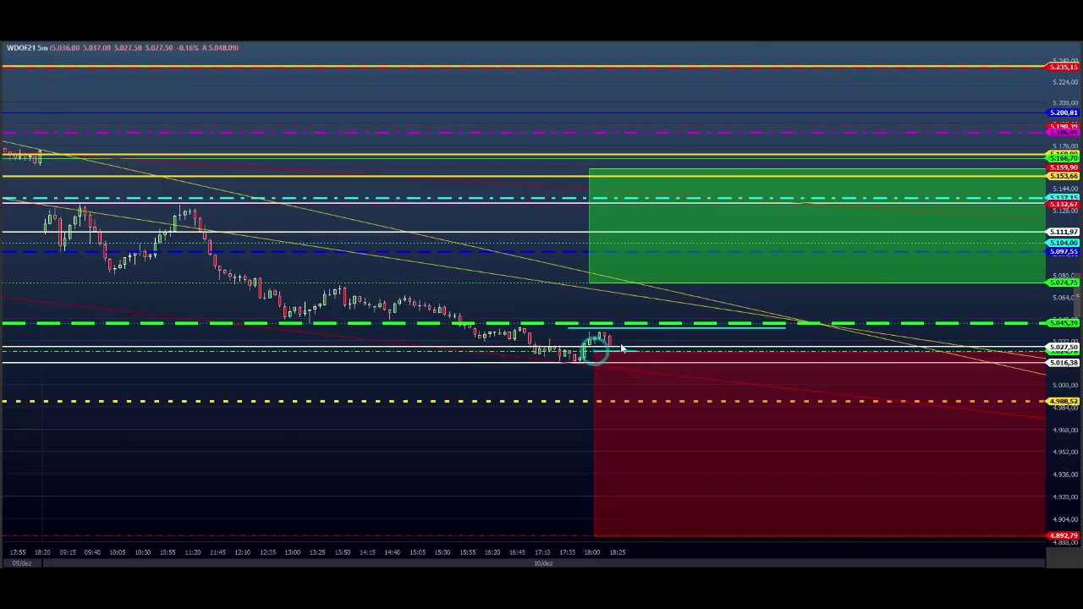
mouse_move(618, 339)
left_mouse_down()
mouse_move(638, 423)
mouse_move(650, 383)
left_mouse_up()
left_click(650, 382)
left_click(666, 401)
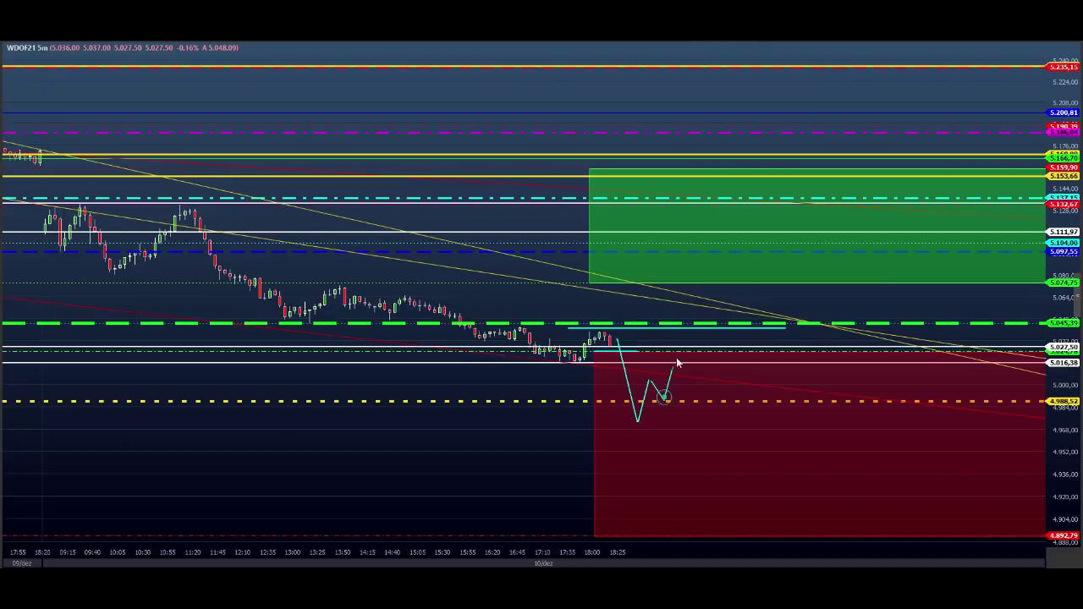
left_click(680, 348)
left_click(694, 374)
left_click(705, 349)
left_click(720, 403)
left_click(748, 449)
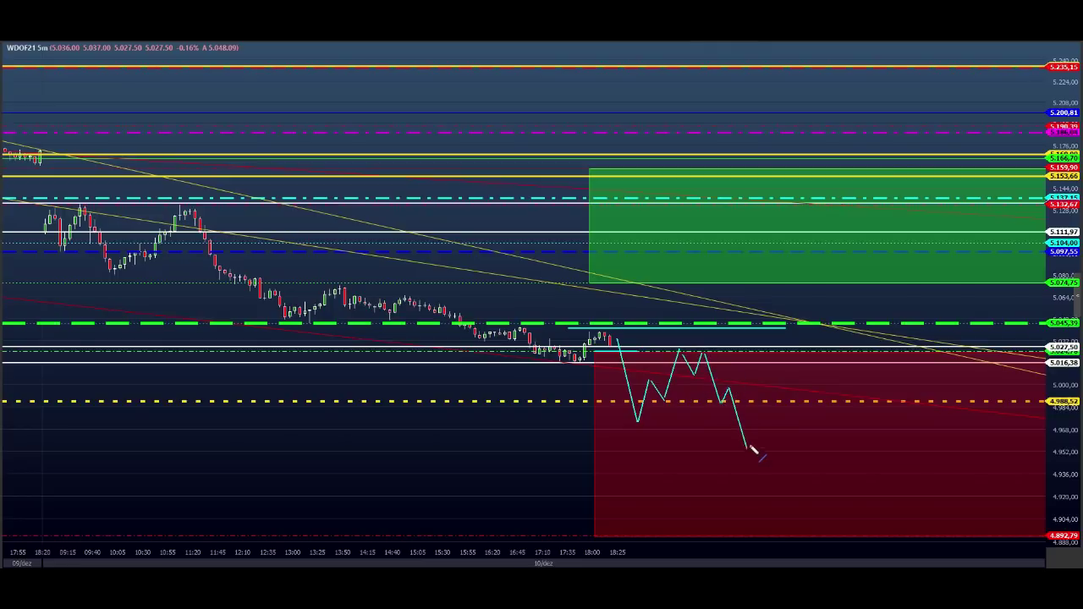
Extend the cyan path through a low at about 4.950 up to 4.988,52, and draw a support line at about 4.960
left_click(757, 419)
left_click(773, 456)
left_click(785, 428)
left_click_drag(791, 440, 805, 398)
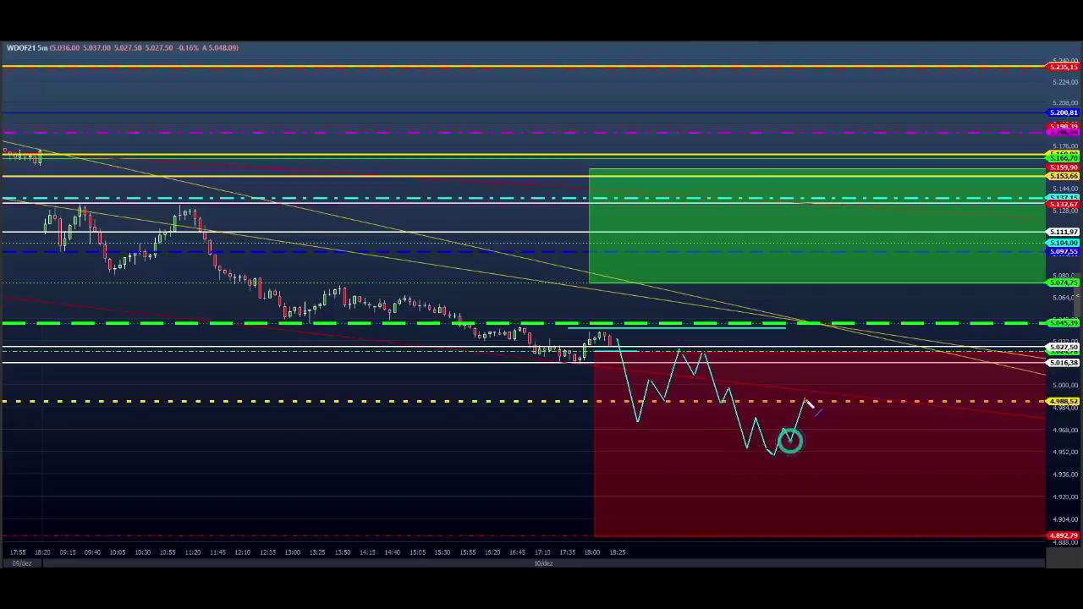
mouse_move(595, 441)
left_mouse_down()
mouse_move(1082, 450)
mouse_move(1082, 433)
left_mouse_up()
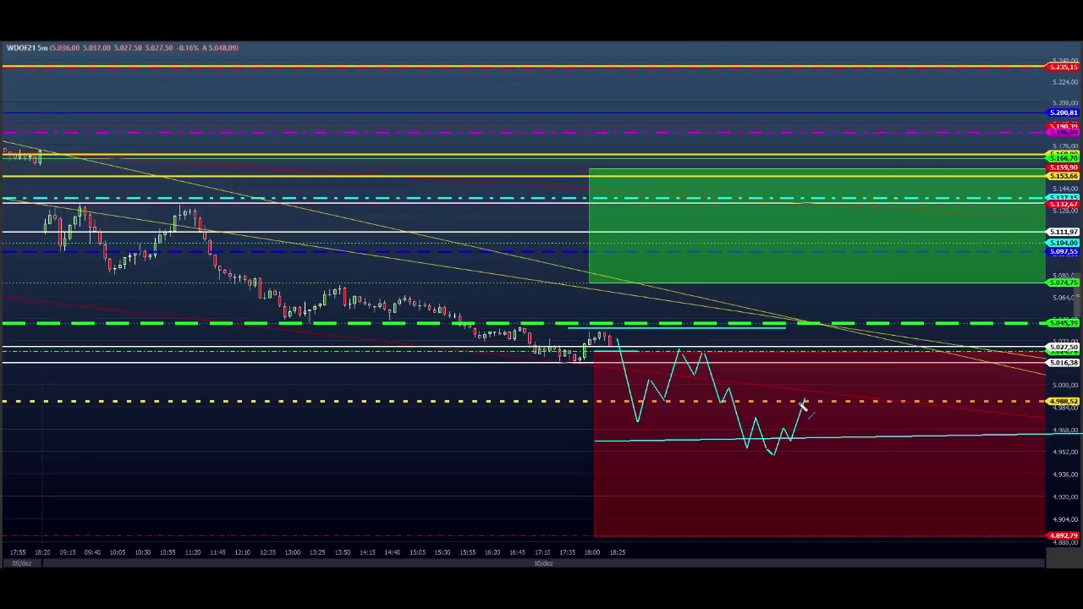
Continue the cyan path from 4.988,52 down to about 4.920 and back up in swings to the resistance below 5.045,39
left_click(805, 400)
left_click(842, 498)
left_click(854, 474)
left_click(867, 495)
left_click(901, 412)
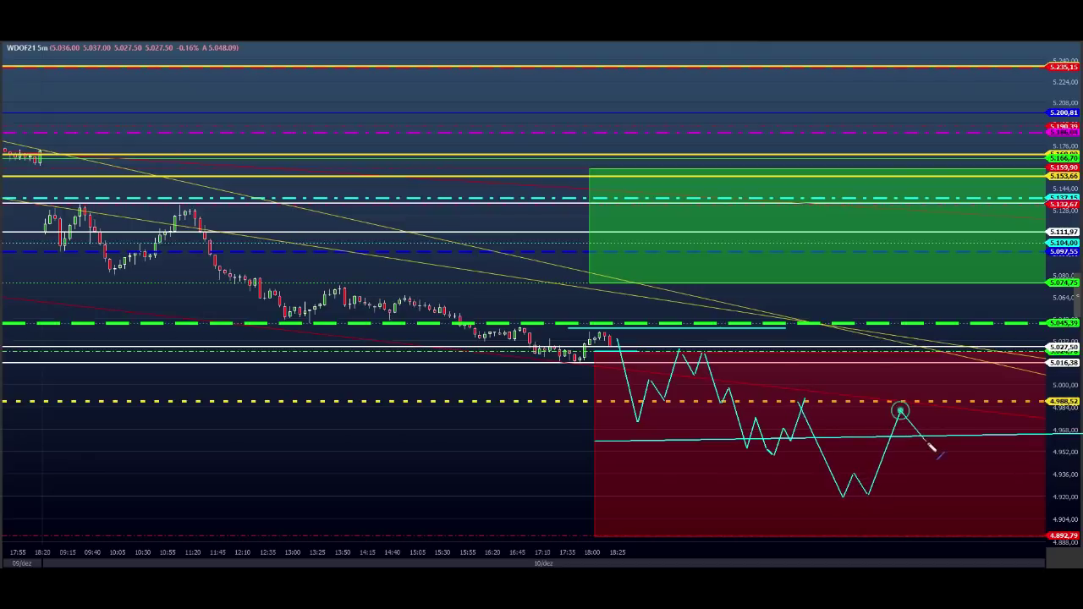
left_click(926, 441)
left_click(945, 404)
left_click(968, 436)
left_click(996, 328)
left_click(1027, 379)
mouse_move(992, 328)
left_mouse_down()
mouse_move(1069, 328)
mouse_move(1017, 330)
mouse_move(1040, 341)
left_mouse_up()
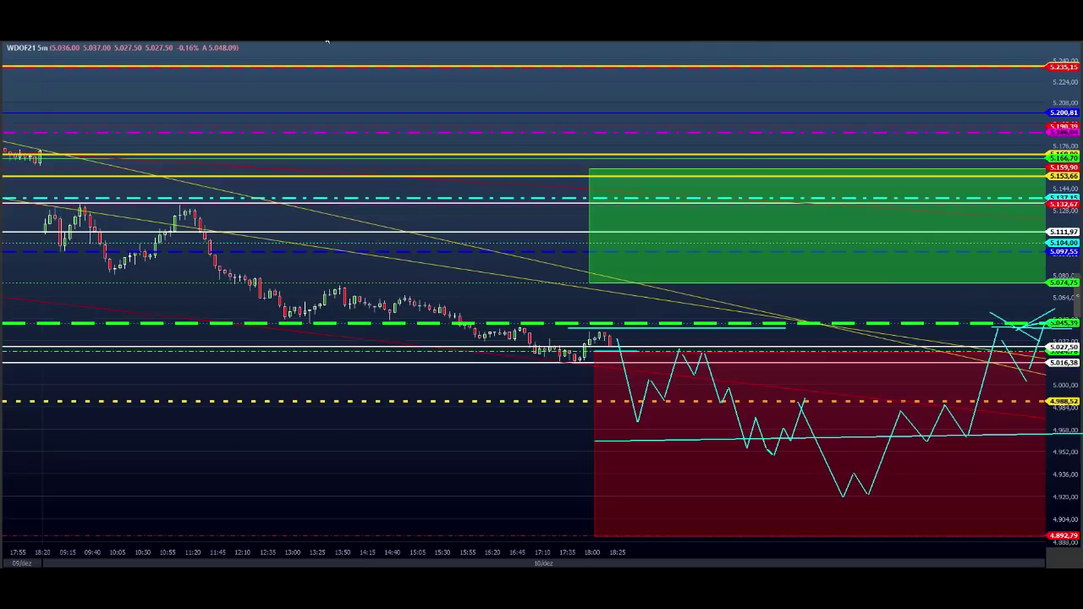
Draw an alternative green path from 4.988,52 rising in swings through 5.074,75 and about 5.100 to 5.132,67
left_click(802, 403)
left_click(834, 339)
left_click(850, 383)
left_click(869, 342)
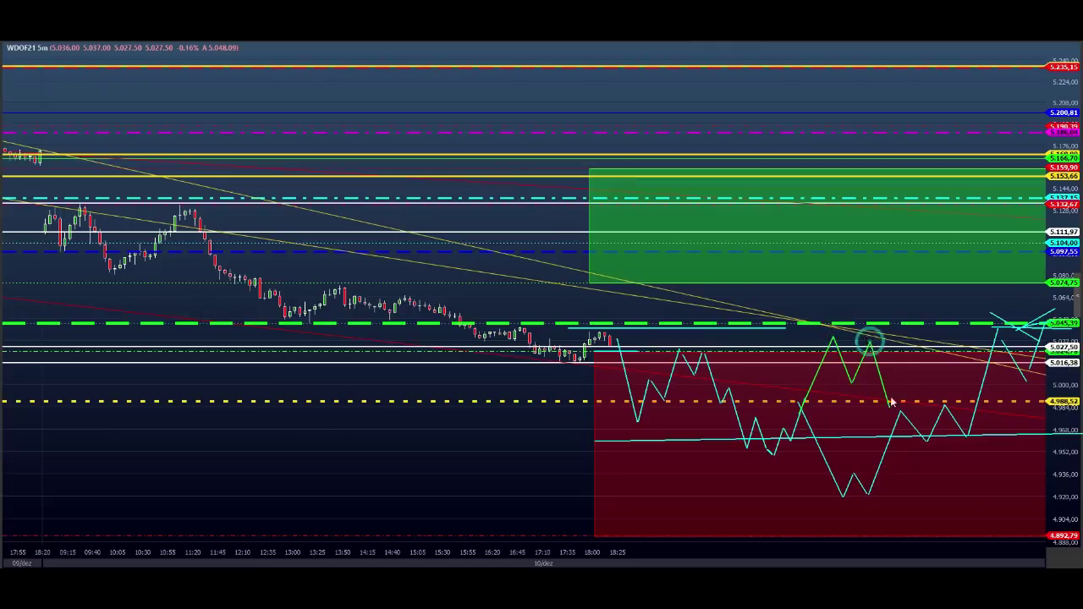
left_click(891, 402)
left_click(922, 282)
left_click(952, 351)
left_click(991, 248)
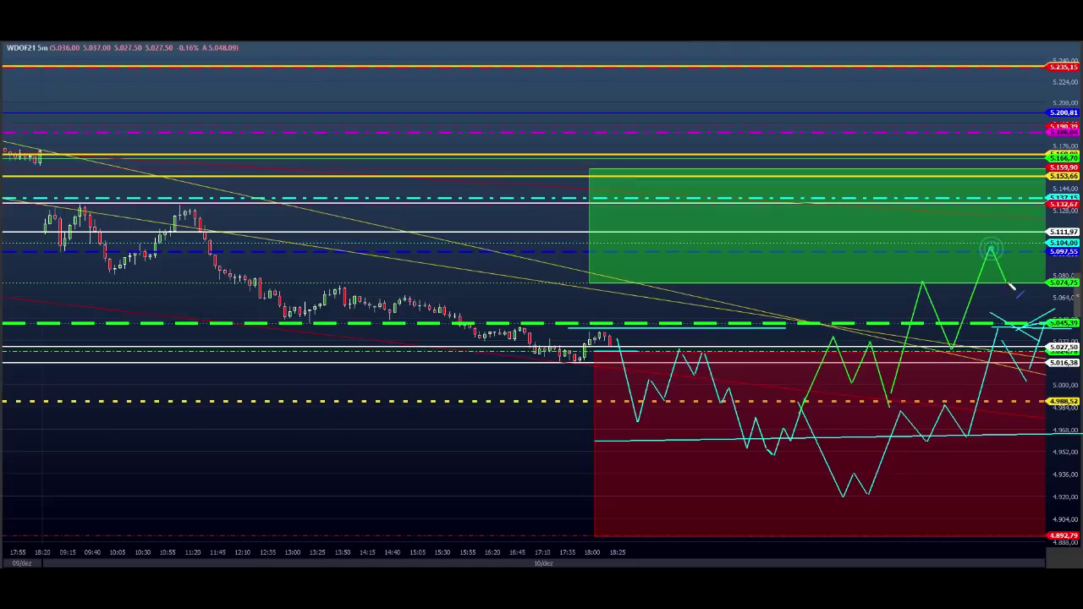
left_click(1005, 280)
left_click(1023, 243)
left_click(1039, 315)
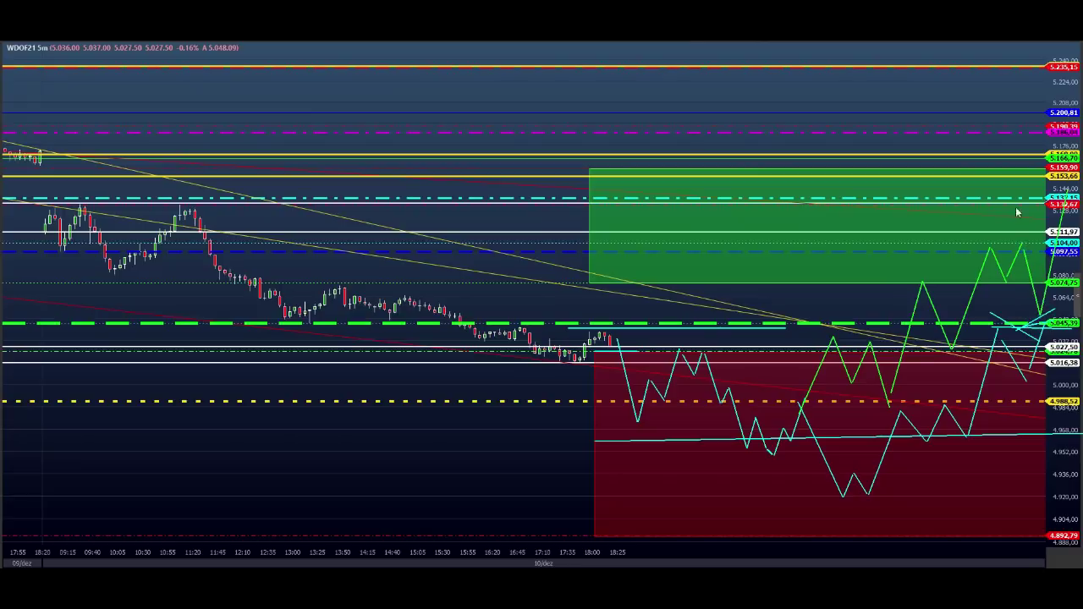
double_click(1069, 208)
Mark the resistance around 5.132,67 to 5.137,15 and the green zone's upper edge in green, then clear the drawings
left_click(926, 162)
left_click(932, 200)
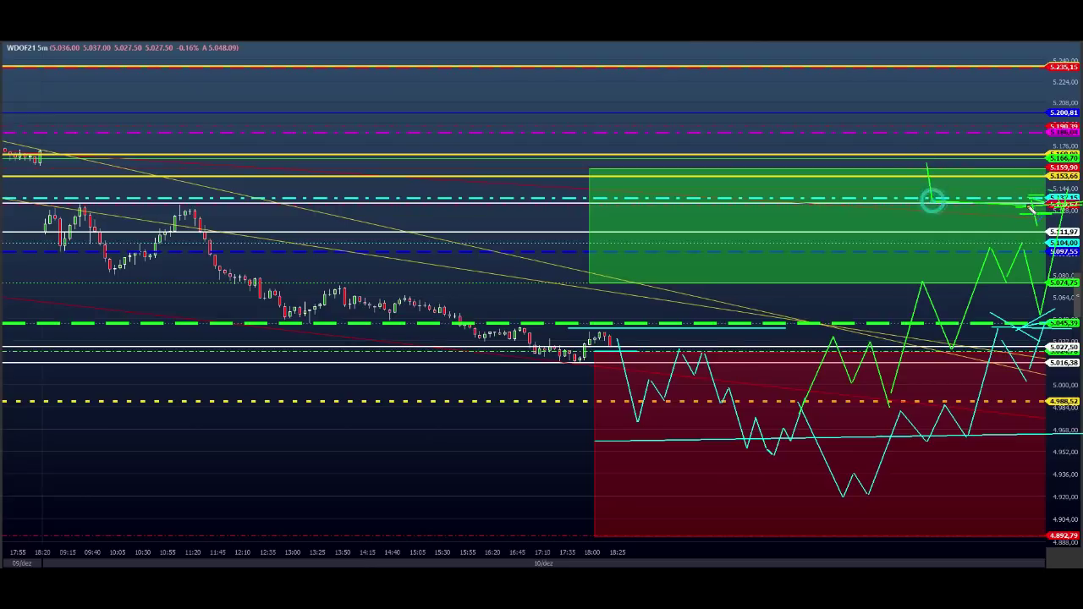
left_click(1028, 205)
double_click(1034, 167)
mouse_move(766, 163)
left_mouse_down()
mouse_move(938, 183)
mouse_move(1068, 181)
left_mouse_up()
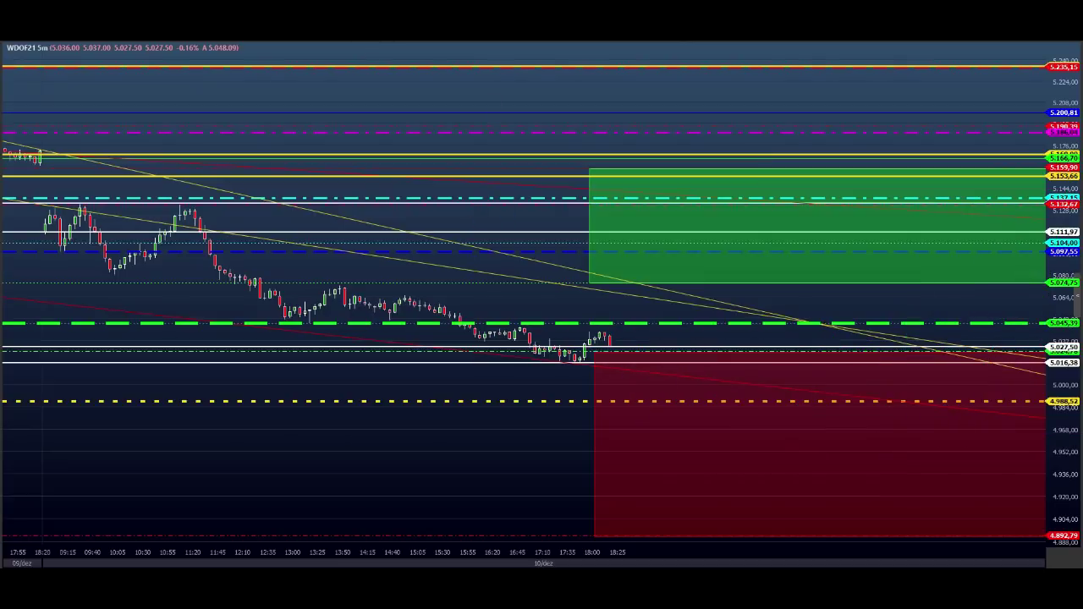
Draw a magenta zigzag rising past 5.074,75, falling to about 5.024 and oscillating around 5.045,39
left_click(663, 314)
left_click(685, 315)
left_click(709, 275)
left_click(720, 294)
left_click(726, 282)
left_click(745, 336)
left_click(756, 314)
left_click(778, 353)
left_click(806, 311)
left_click(818, 337)
left_click(833, 313)
left_click(845, 330)
left_click(853, 317)
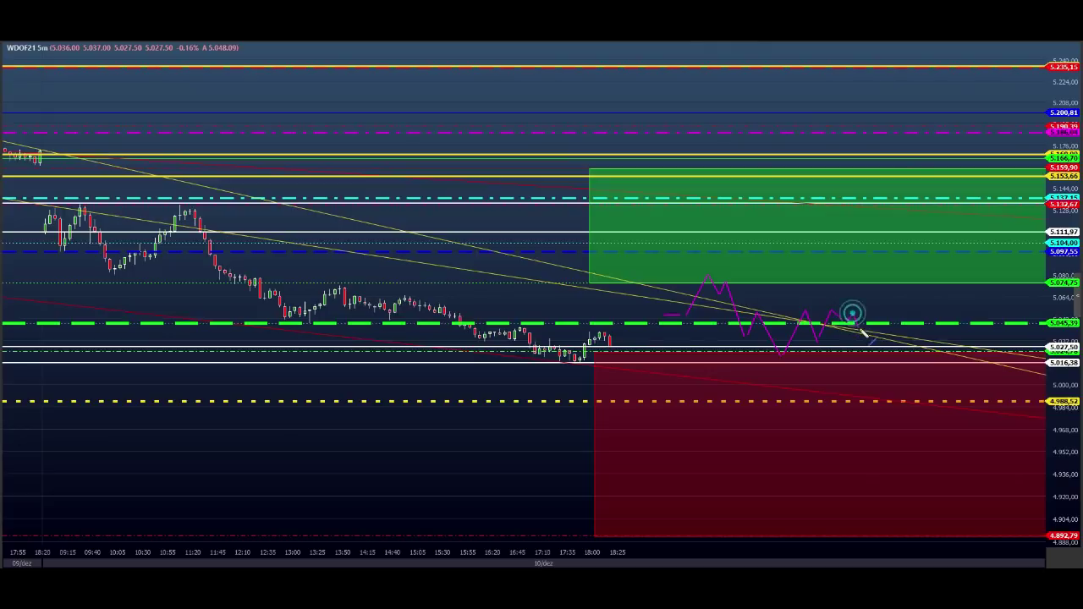
Extend the magenta path in swings up to the green zone's upper edge at 5.159,90, and draw a line just above 5.045,39
left_click(862, 327)
left_click(906, 239)
left_click(933, 293)
left_click(963, 254)
left_click(979, 280)
mouse_move(1016, 221)
left_mouse_down()
mouse_move(1038, 208)
mouse_move(1052, 165)
mouse_move(1049, 173)
left_mouse_up()
left_click(1046, 170)
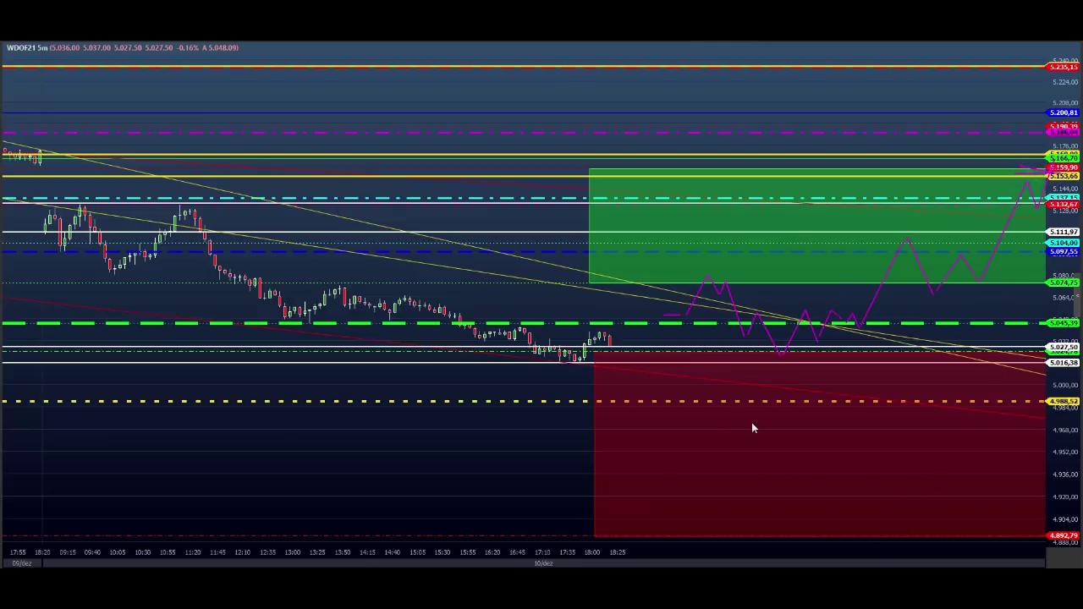
left_click_drag(514, 322, 1041, 320)
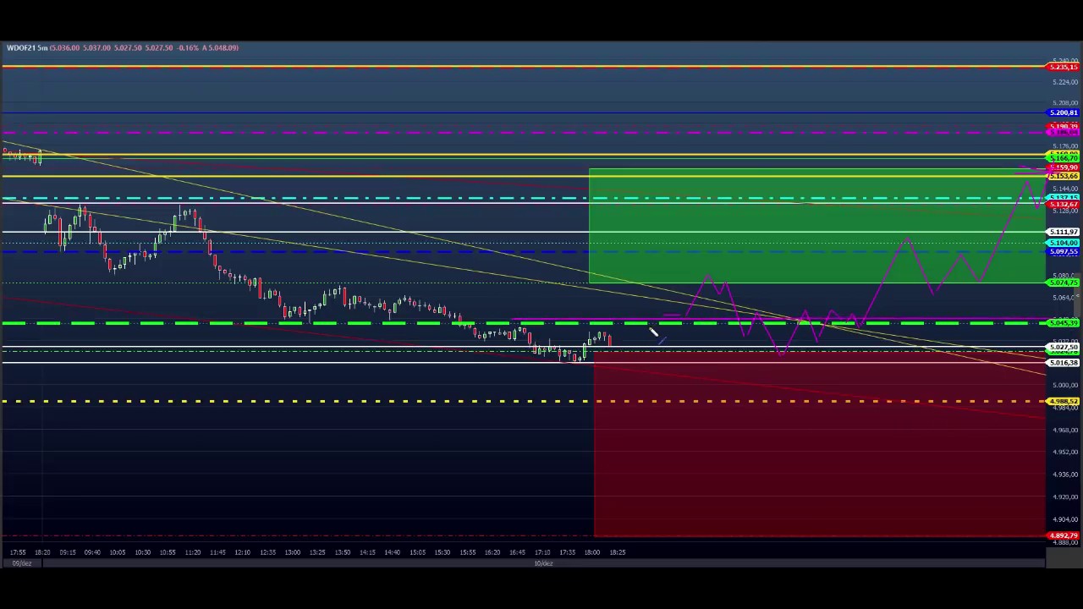
Draw a magenta bearish path from about 5.040 down to about 4.953 and mark that level with a long line
mouse_move(652, 330)
left_mouse_down()
mouse_move(663, 382)
mouse_move(688, 368)
mouse_move(706, 453)
mouse_move(757, 458)
mouse_move(715, 466)
left_mouse_up()
left_click_drag(705, 440, 738, 458)
left_click_drag(621, 450, 1029, 440)
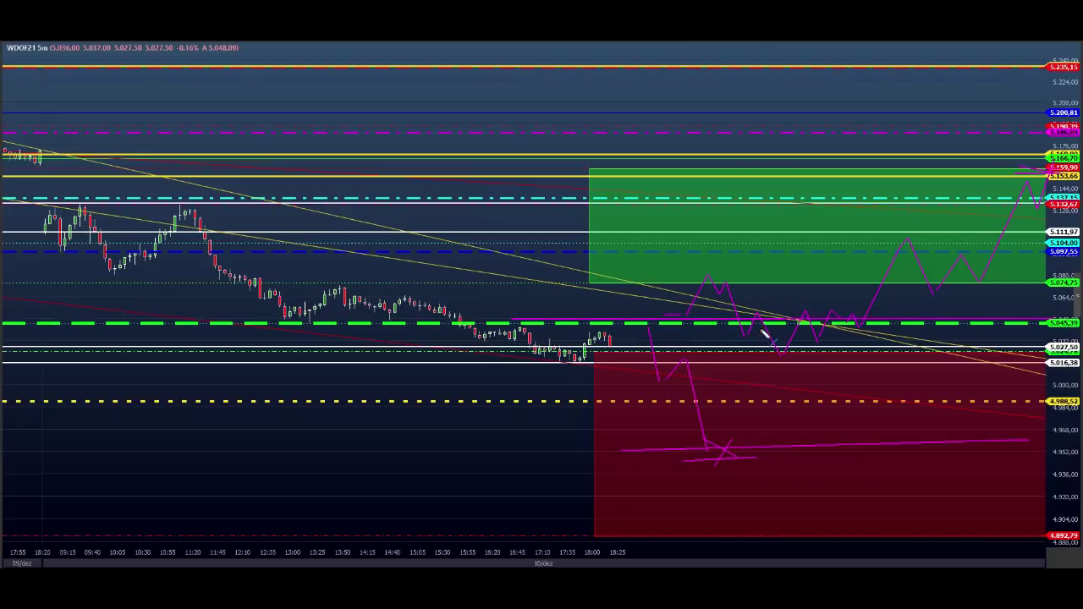
Outline the range between 5.045,39 and 5.111,97 in magenta, then clear the drawings
left_click_drag(654, 317, 713, 317)
mouse_move(720, 238)
left_mouse_down()
mouse_move(1019, 233)
mouse_move(1025, 322)
mouse_move(890, 310)
mouse_move(689, 331)
mouse_move(677, 325)
mouse_move(682, 234)
left_mouse_up()
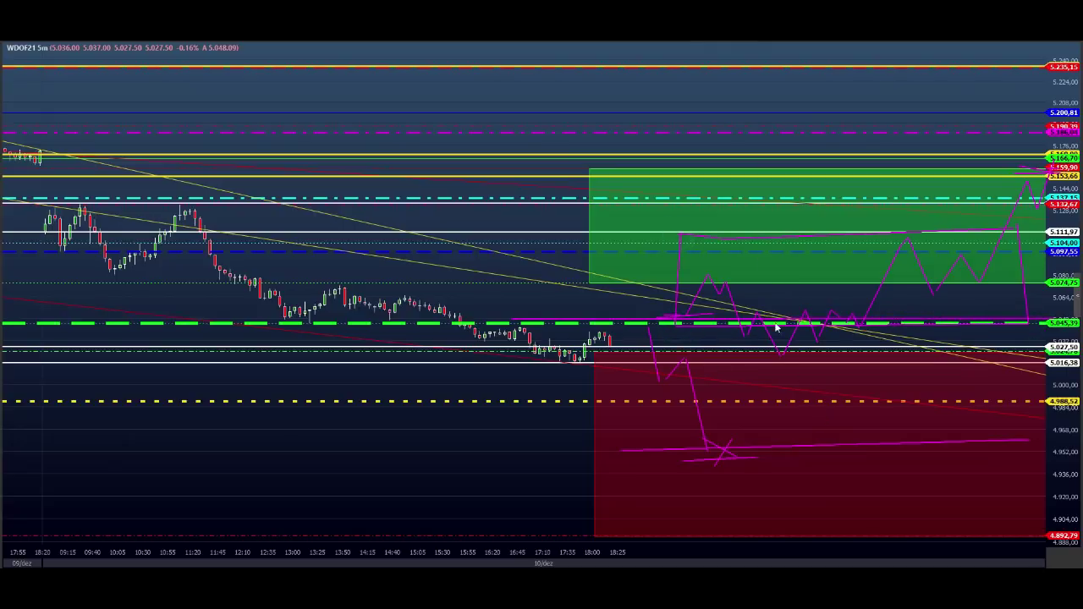
key("Delete")
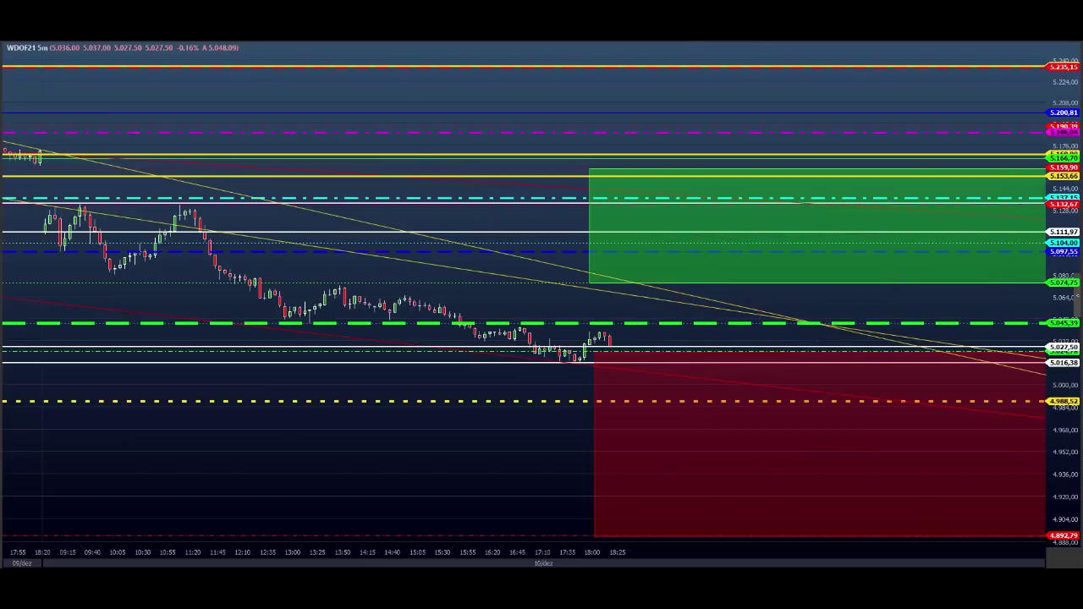
Sketch a stepped rising path with cyan rectangles from about 5.020 to about 5.128, then clear it
left_click(645, 352)
mouse_move(645, 352)
left_mouse_down()
mouse_move(652, 358)
mouse_move(677, 317)
mouse_move(691, 341)
mouse_move(703, 306)
mouse_move(774, 293)
mouse_move(786, 214)
mouse_move(854, 248)
left_mouse_up()
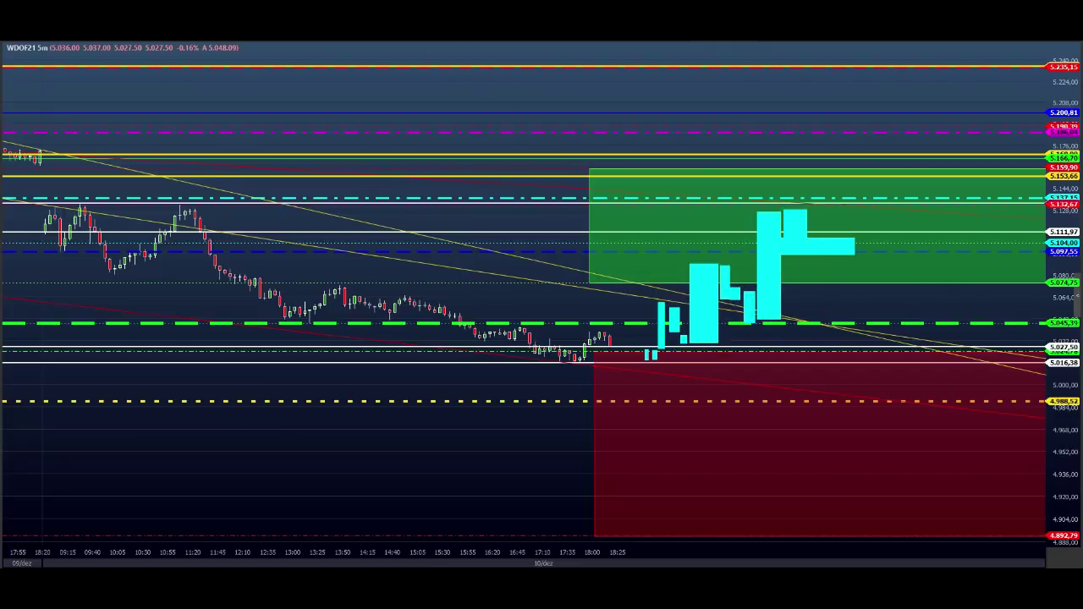
key("Escape")
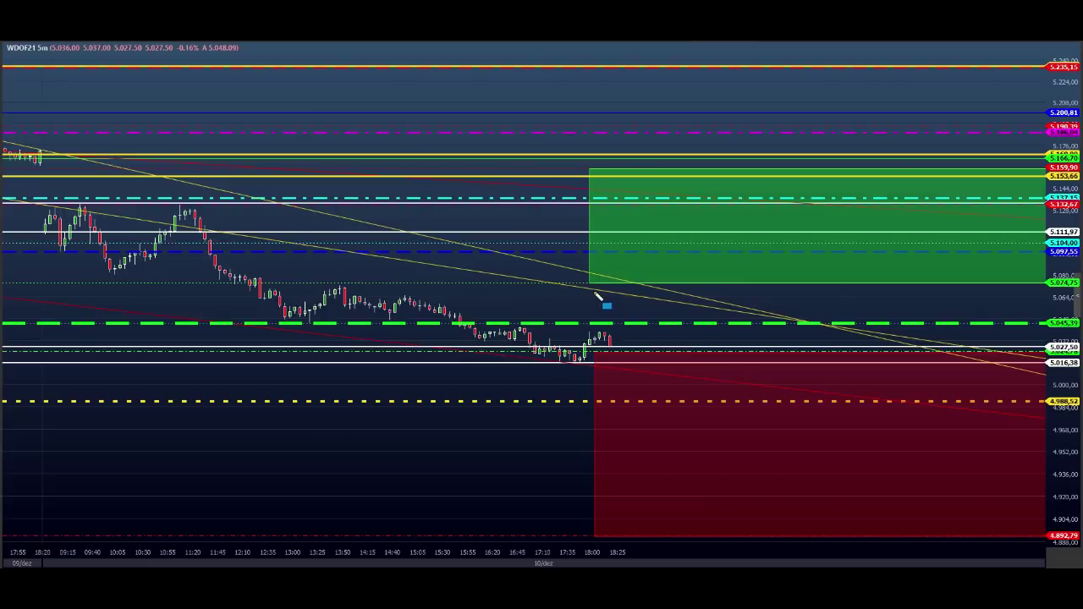
Mark a green band with a yellow line just below 5.074,75, and draw a yellow zigzag peaking near 5.130 and falling to about 5.011
left_click_drag(596, 293, 944, 299)
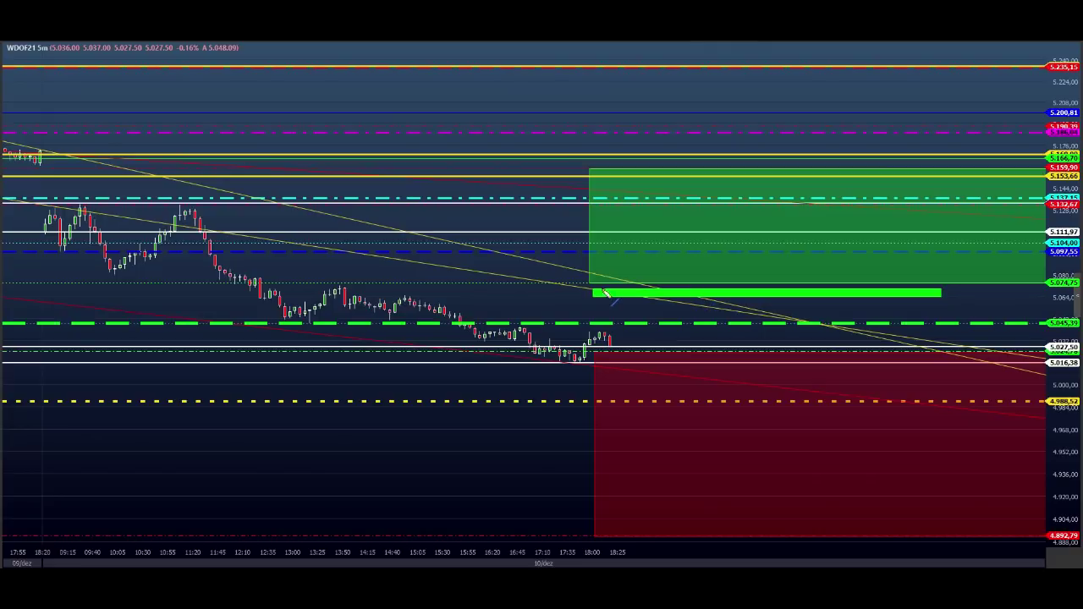
left_click_drag(595, 292, 977, 292)
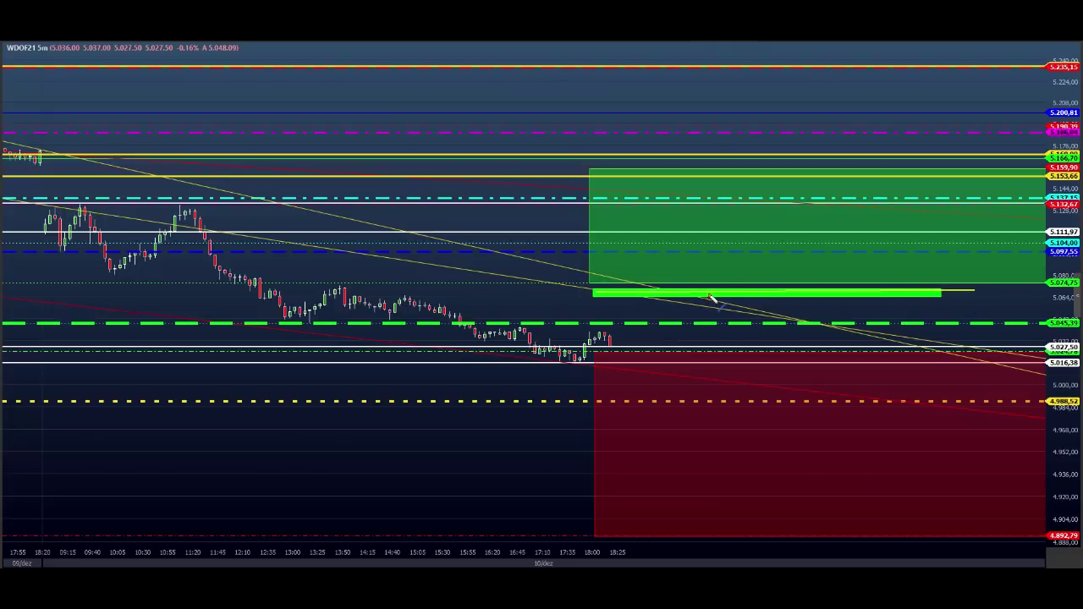
mouse_move(709, 290)
left_mouse_down()
mouse_move(717, 257)
mouse_move(750, 258)
mouse_move(738, 293)
mouse_move(764, 333)
mouse_move(834, 214)
mouse_move(846, 244)
left_mouse_up()
left_click(872, 370)
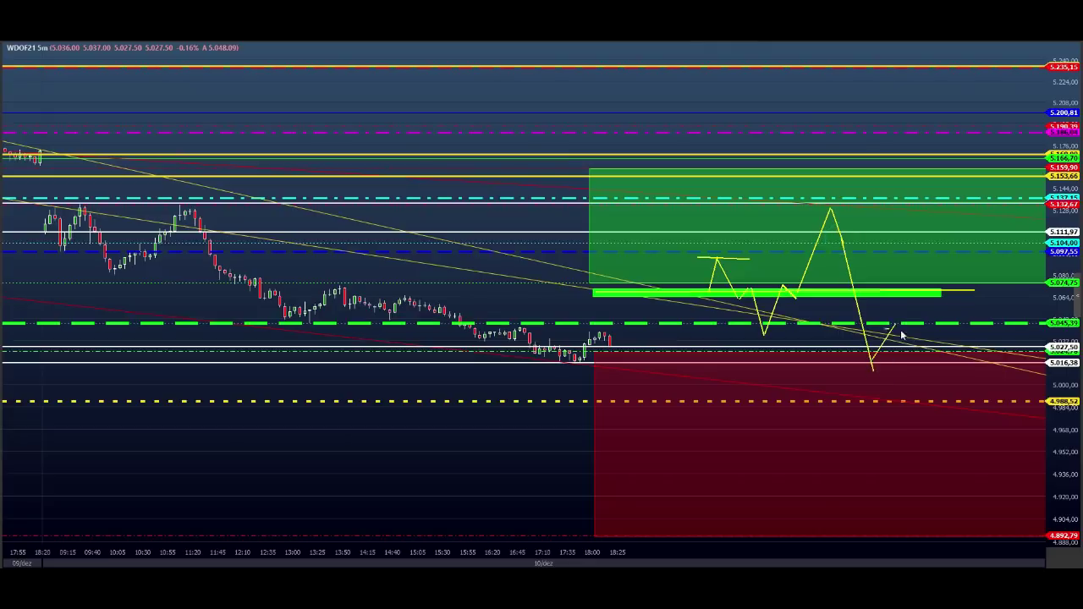
double_click(894, 324)
Mark 5.111,97 with a yellow line, cover the 5.111,97 and 5.027,50 levels with red bands, then clear the drawings
left_click_drag(619, 231, 936, 231)
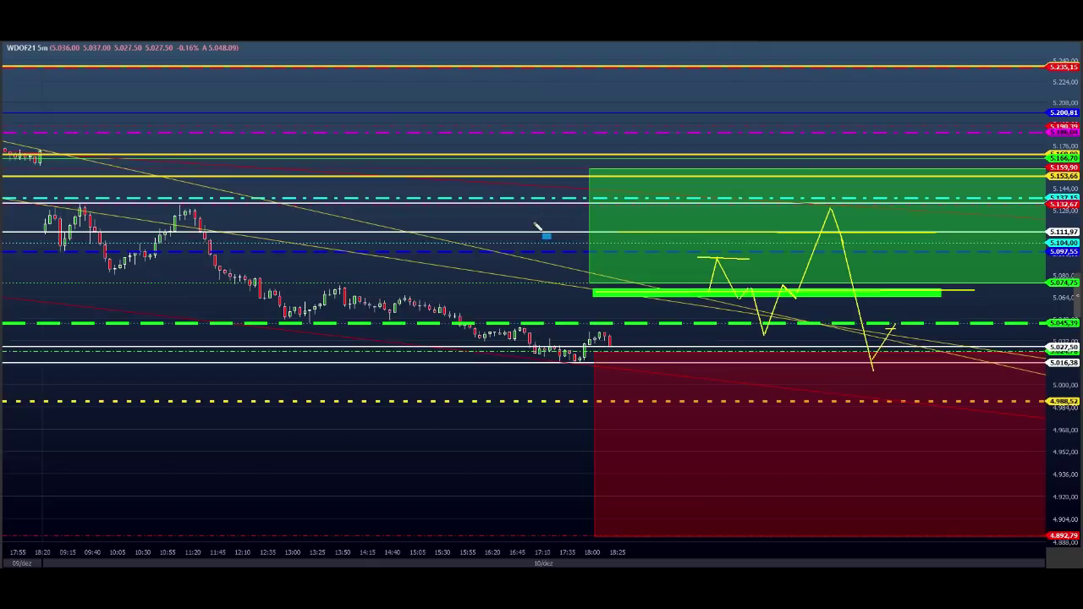
left_click_drag(534, 222, 987, 243)
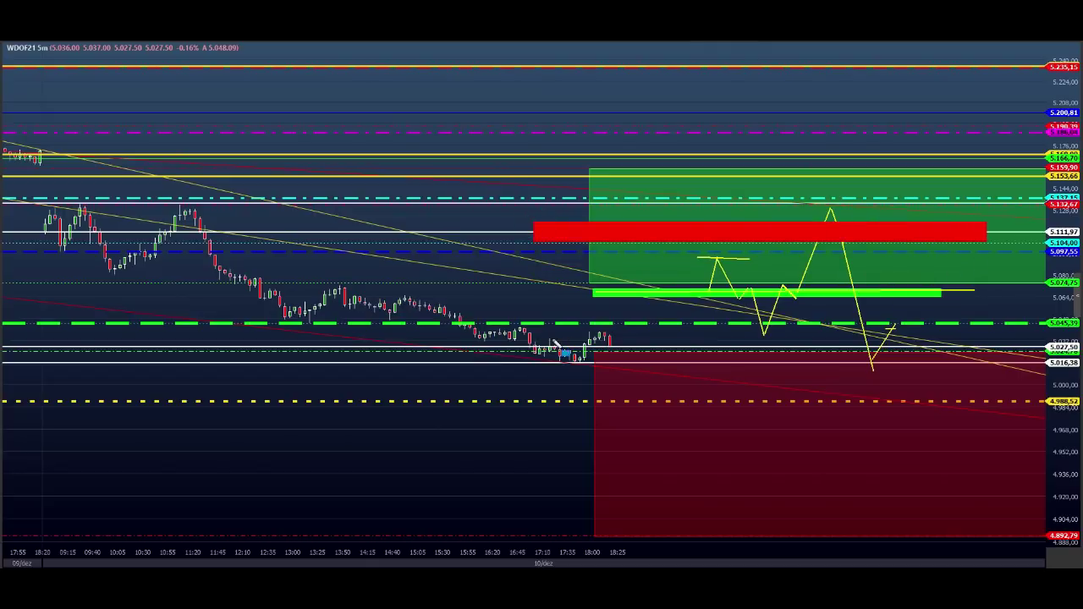
left_click_drag(545, 342, 953, 357)
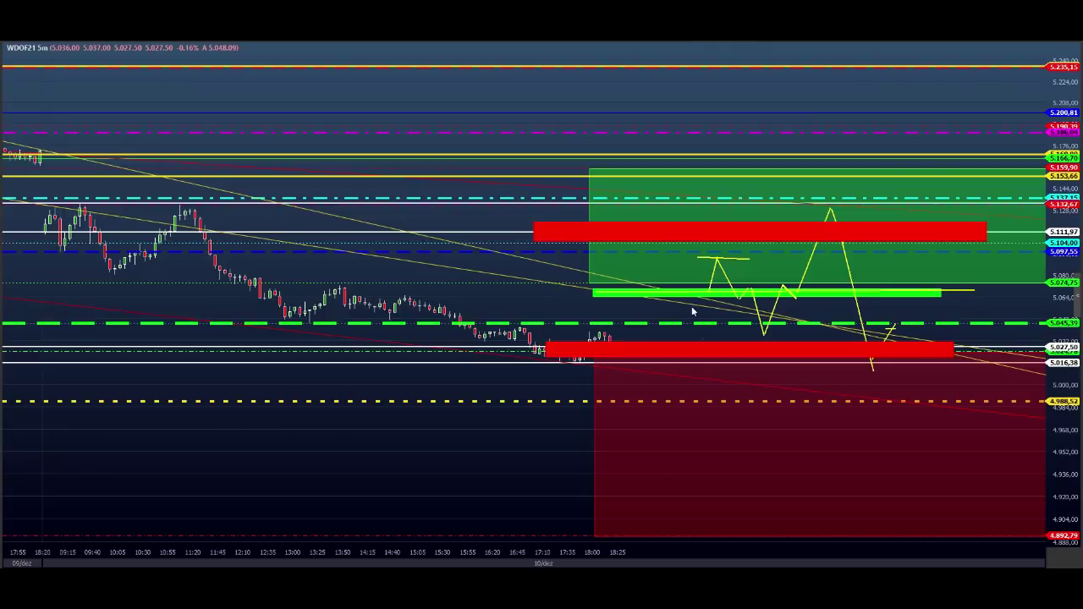
mouse_move(565, 294)
left_mouse_down()
mouse_move(669, 296)
mouse_move(736, 346)
left_mouse_up()
key("Delete")
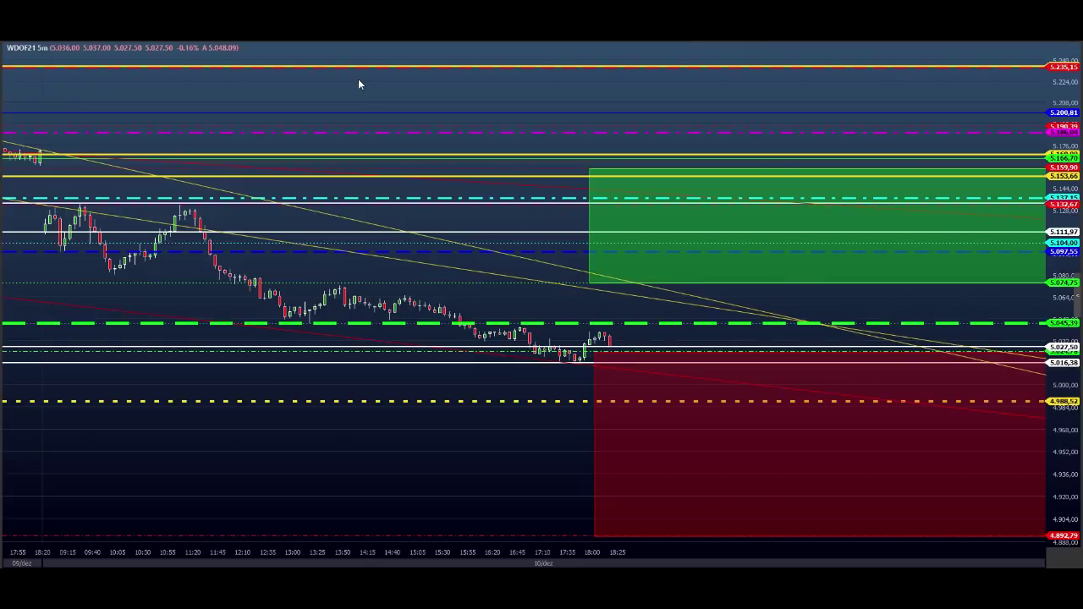